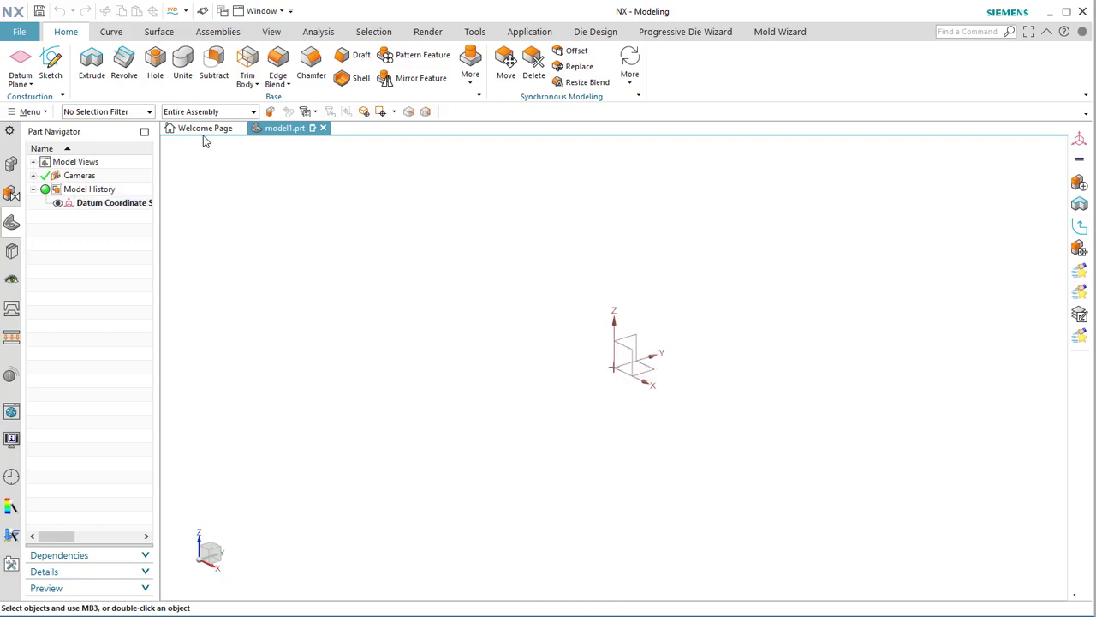
In the Expressions editor, add a unitless Number expression named t.
click(479, 34)
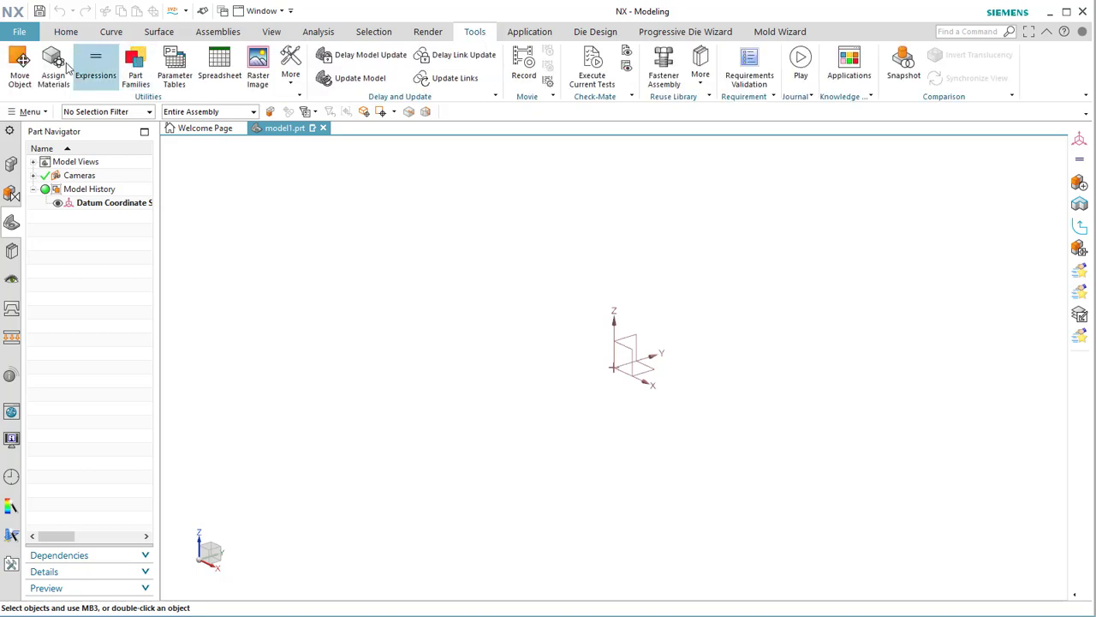
click(95, 67)
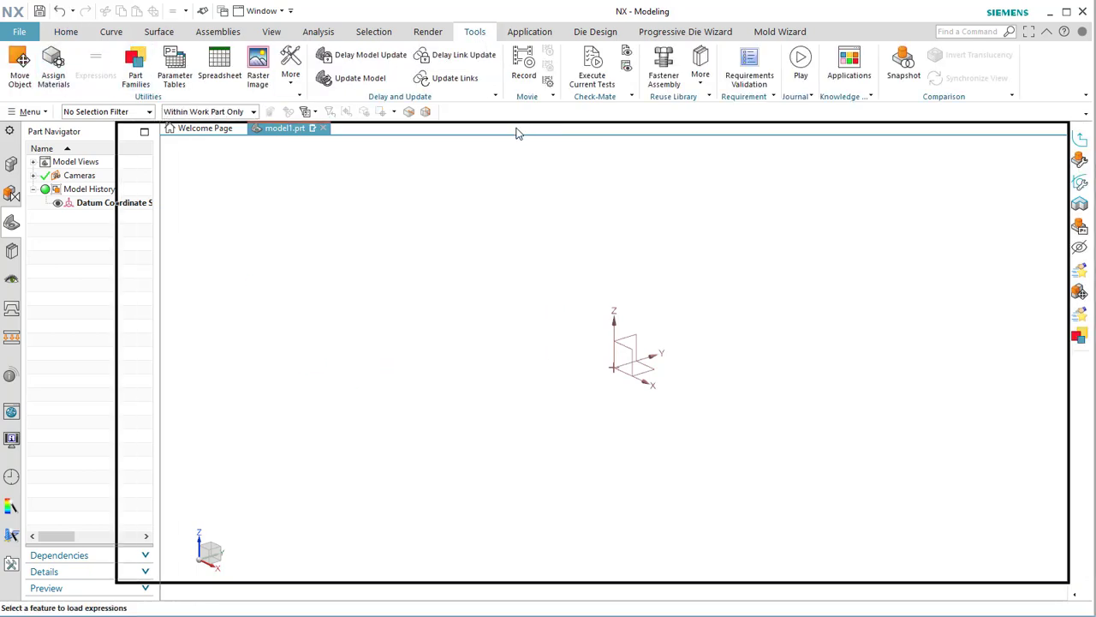
text(t)
key(Tab)
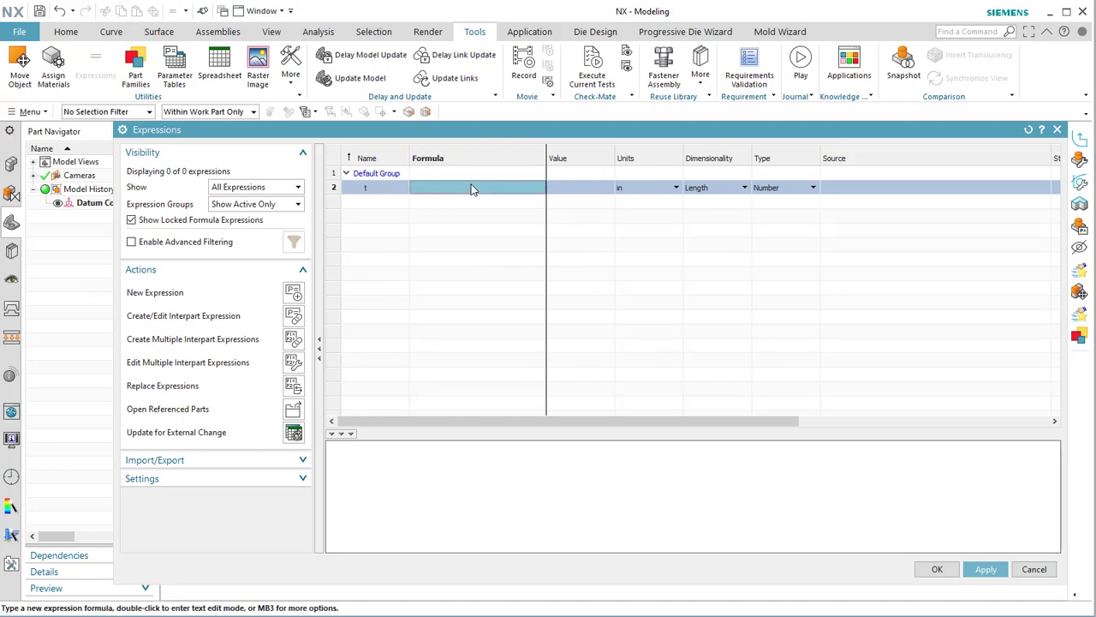
click(782, 187)
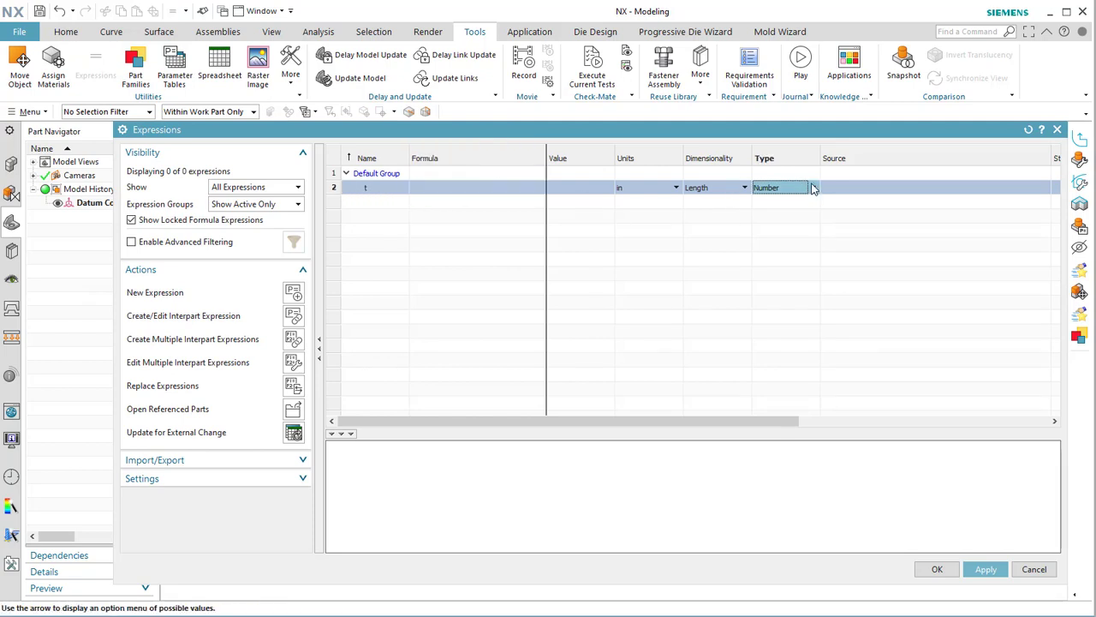
click(813, 187)
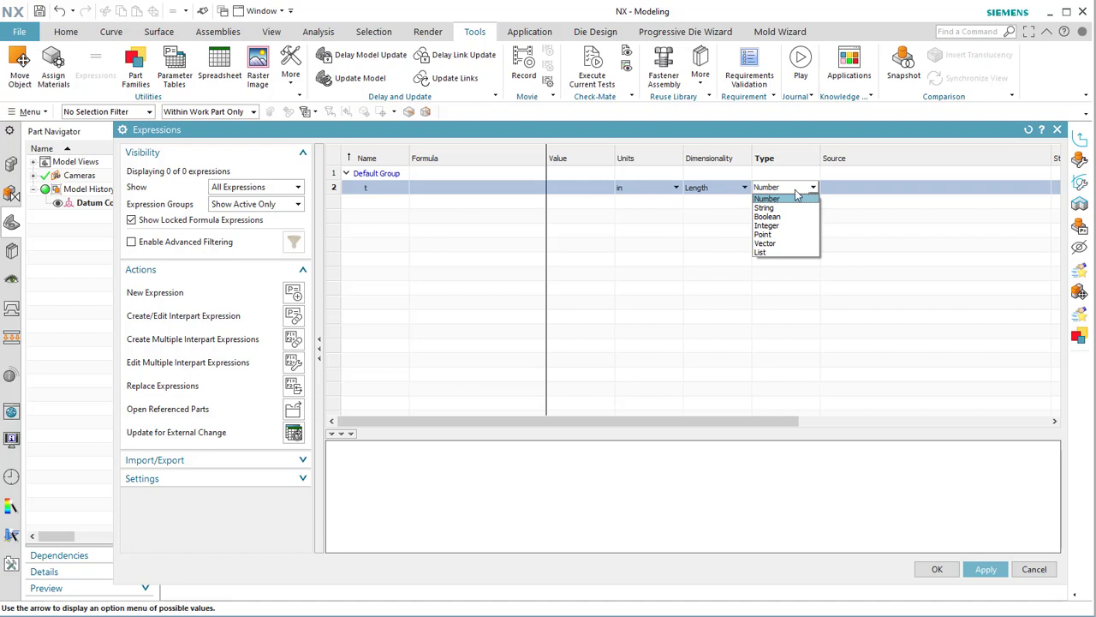
click(795, 192)
click(733, 187)
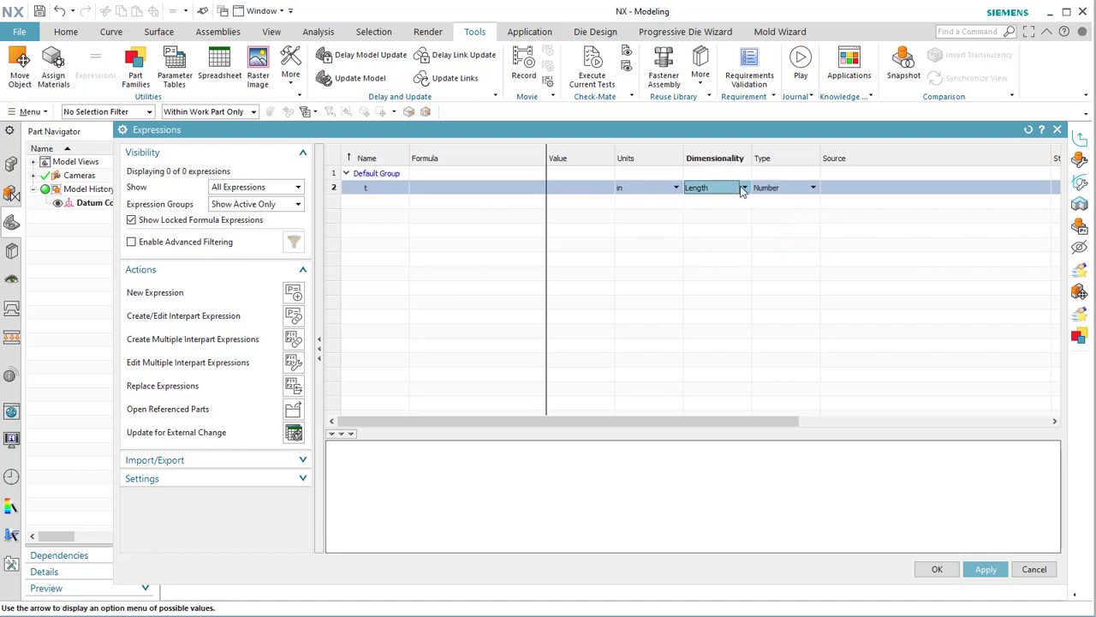
click(743, 188)
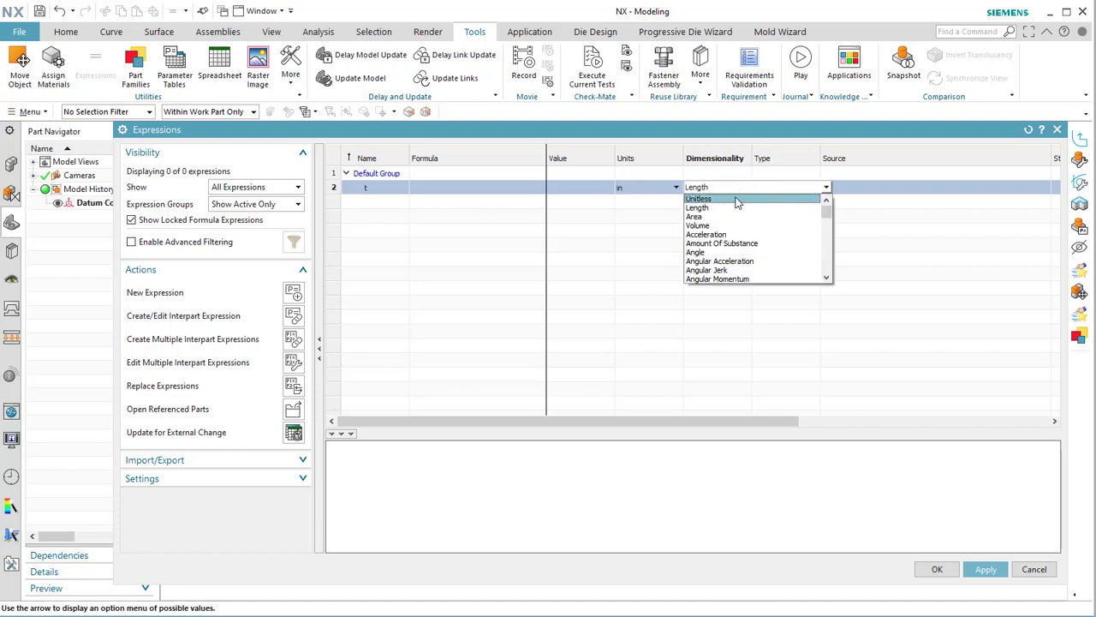
click(739, 198)
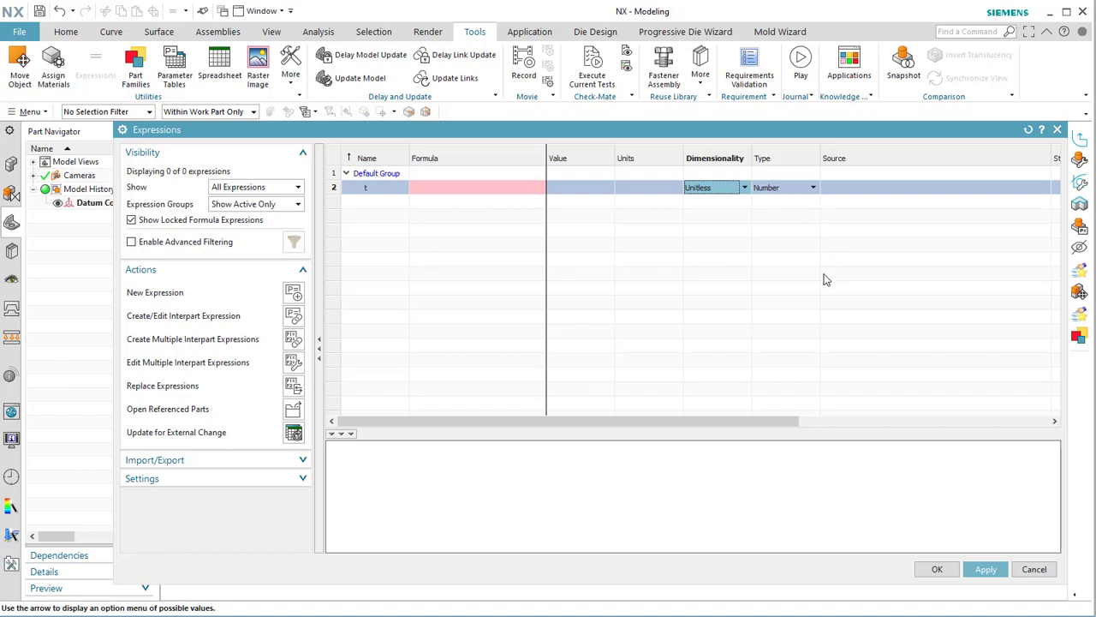
Give t the formula 1, apply it, and start a new expression row.
click(452, 188)
text(1)
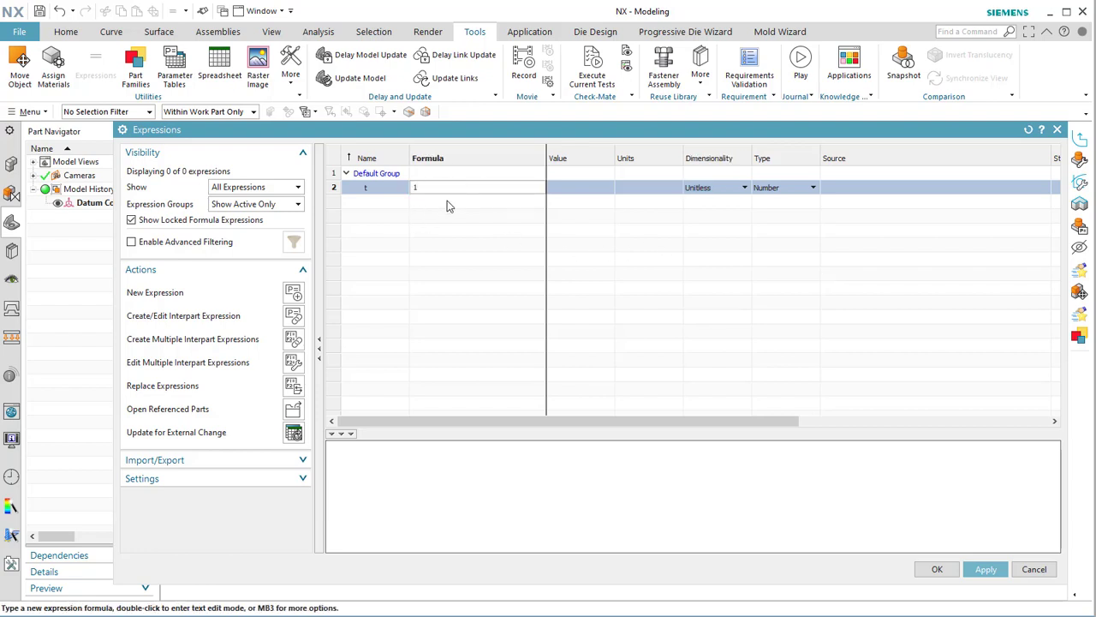
key(Return)
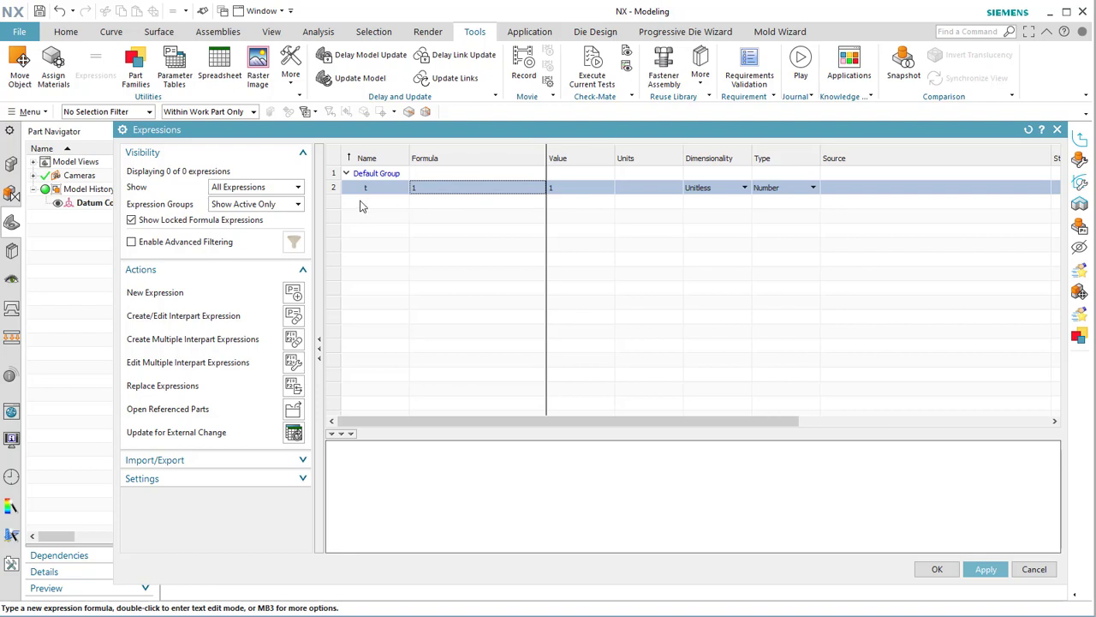
click(985, 569)
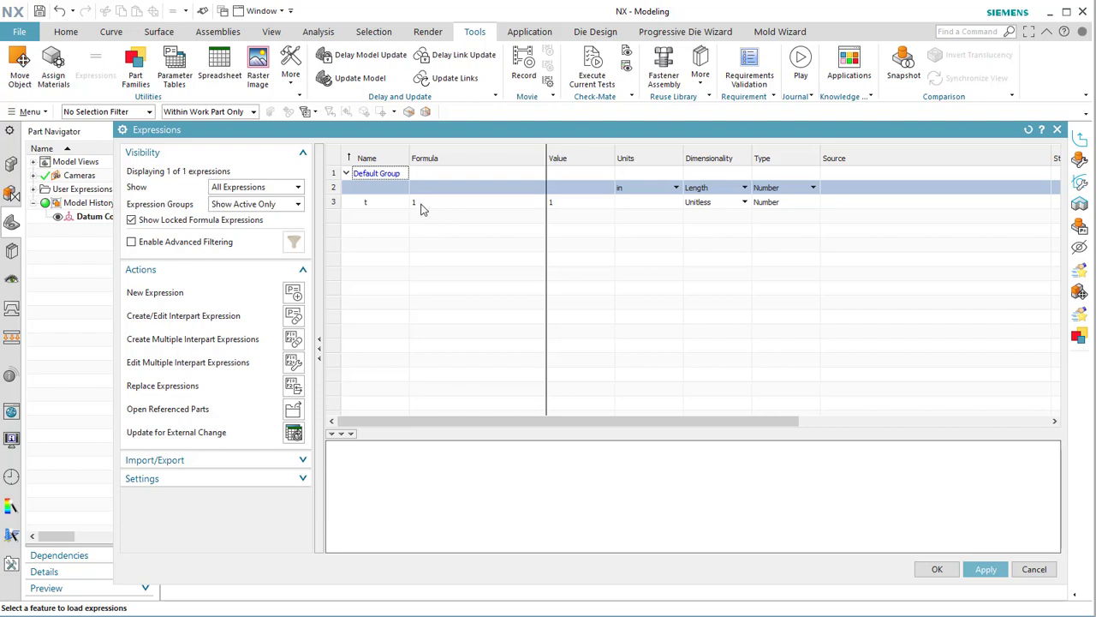
click(421, 209)
click(384, 194)
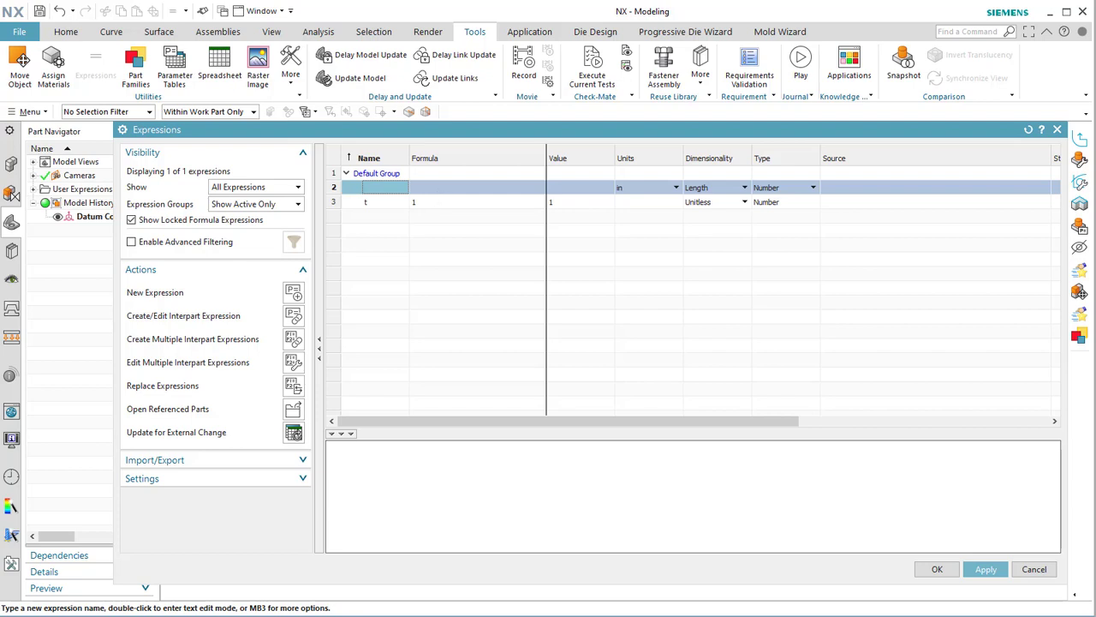
Name the new expression x and bring up the Parabola Example slide showing x = t*10-5.
text(x)
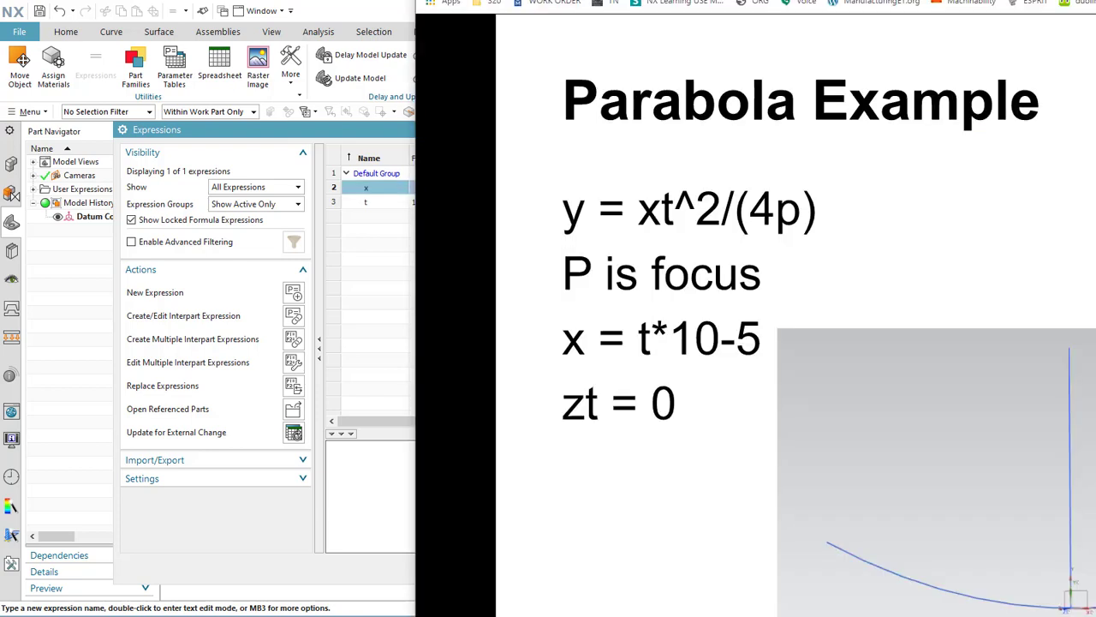
key(alt+Tab)
drag(620, 362, 658, 372)
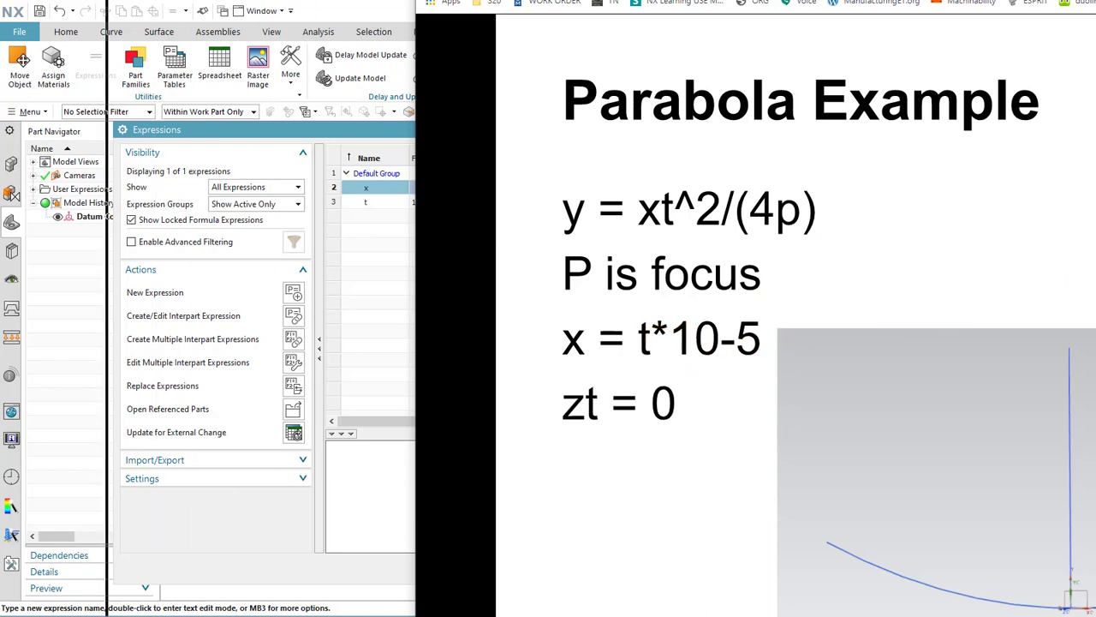
drag(770, 2, 461, 0)
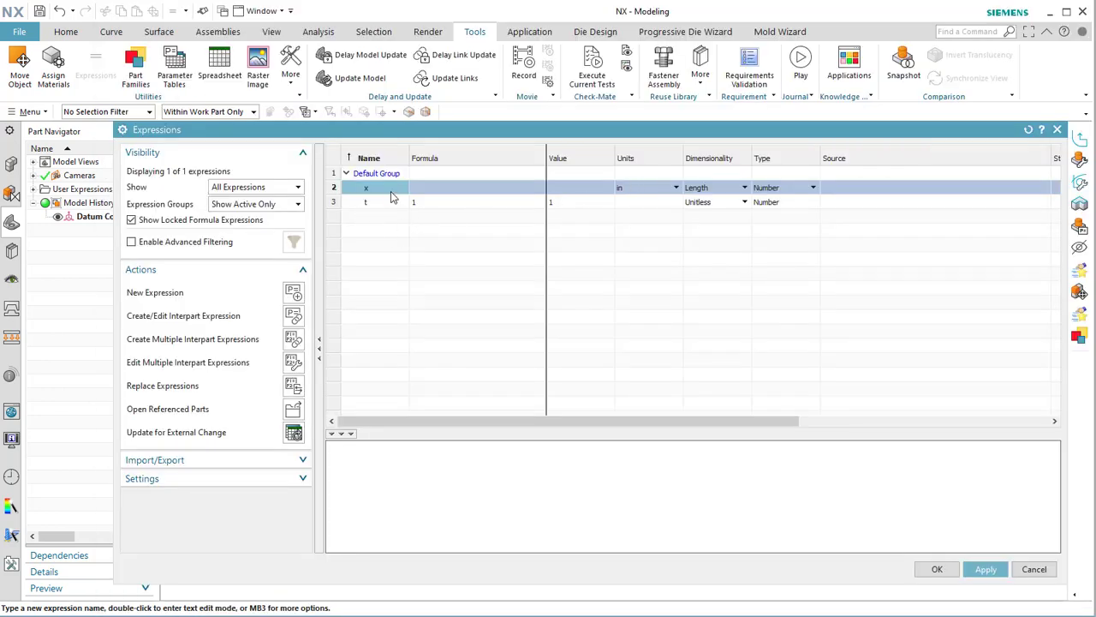
Rename the expression to xt, make it unitless with formula t*10-5, and apply it.
double_click(389, 190)
text(t)
click(435, 196)
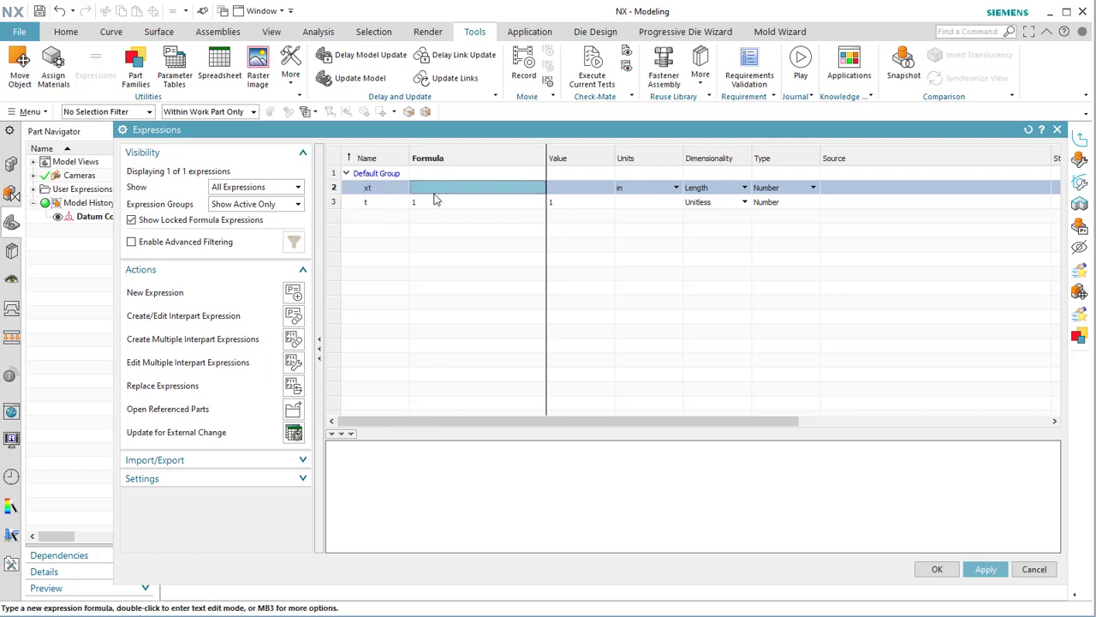
click(745, 187)
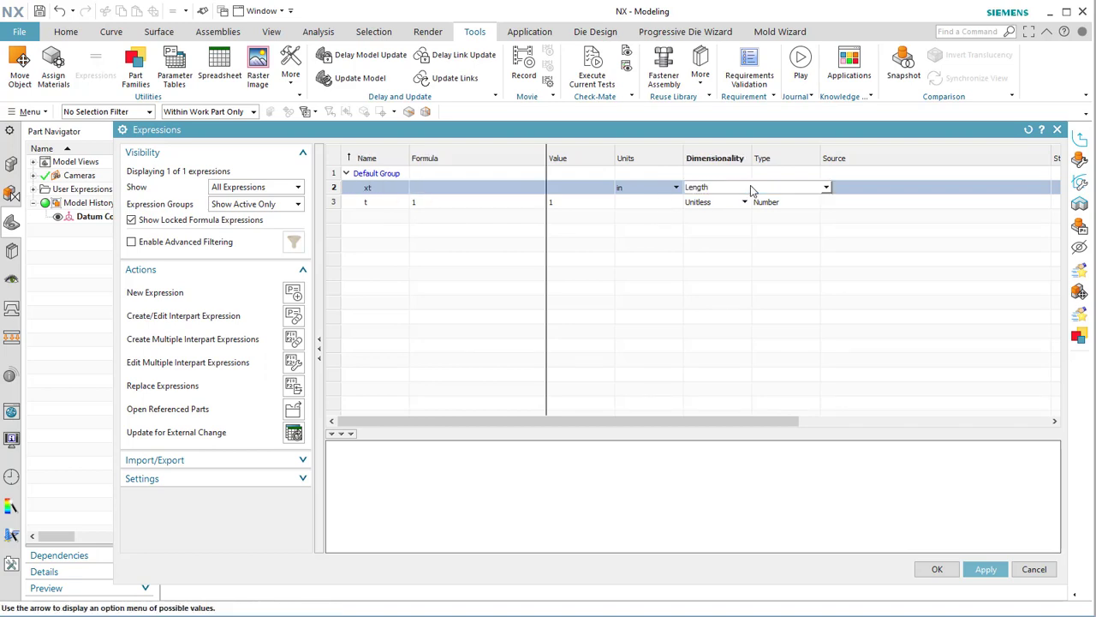
click(745, 187)
click(745, 202)
click(478, 193)
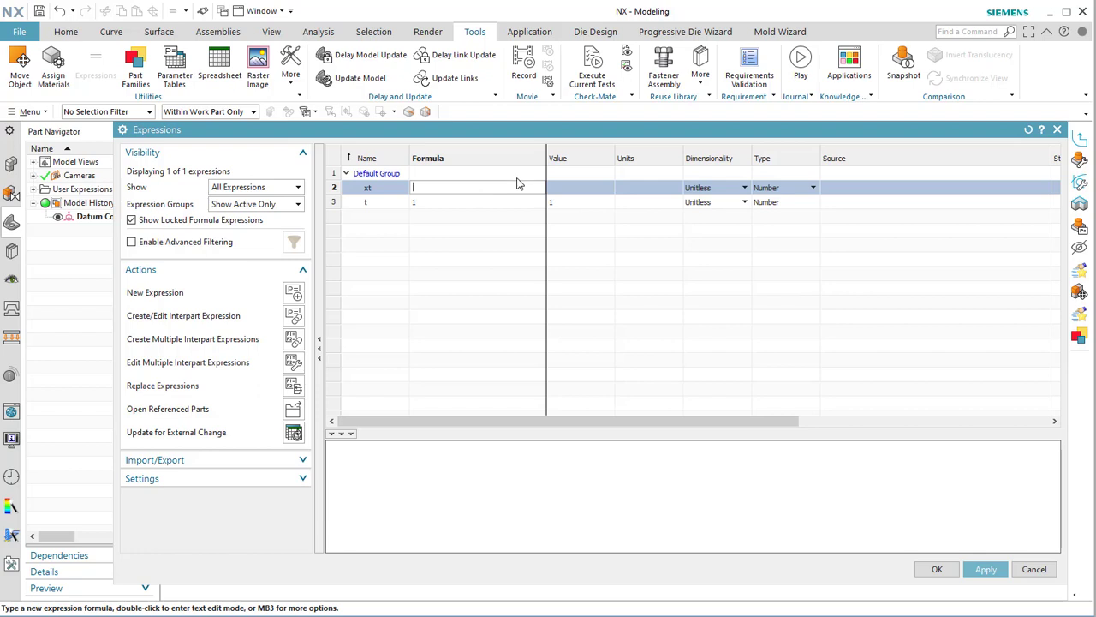
text(t)
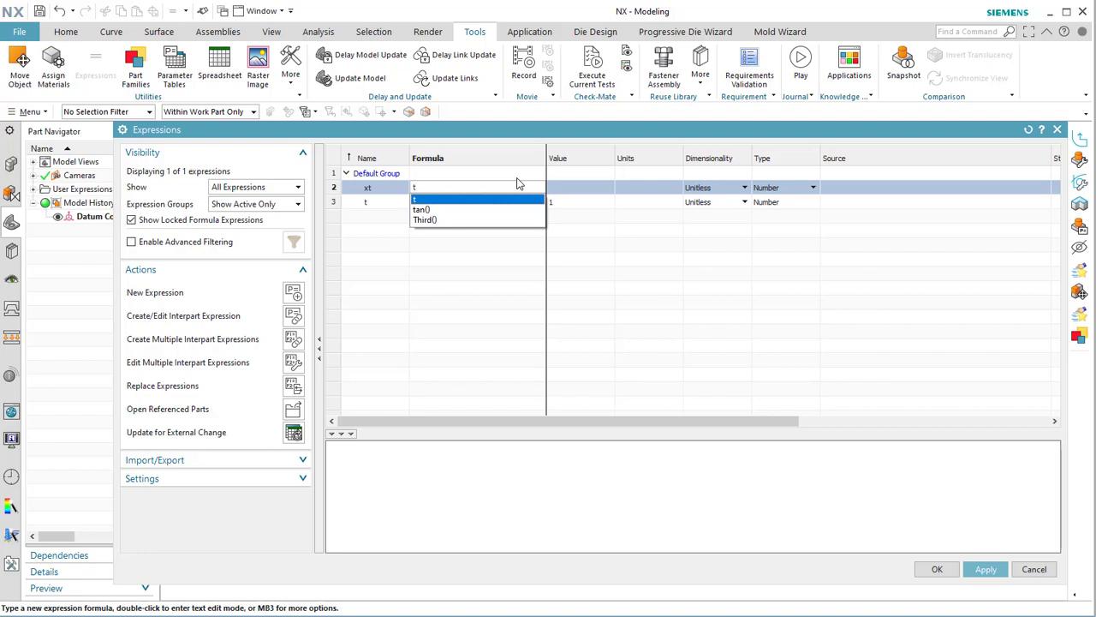
text(*)
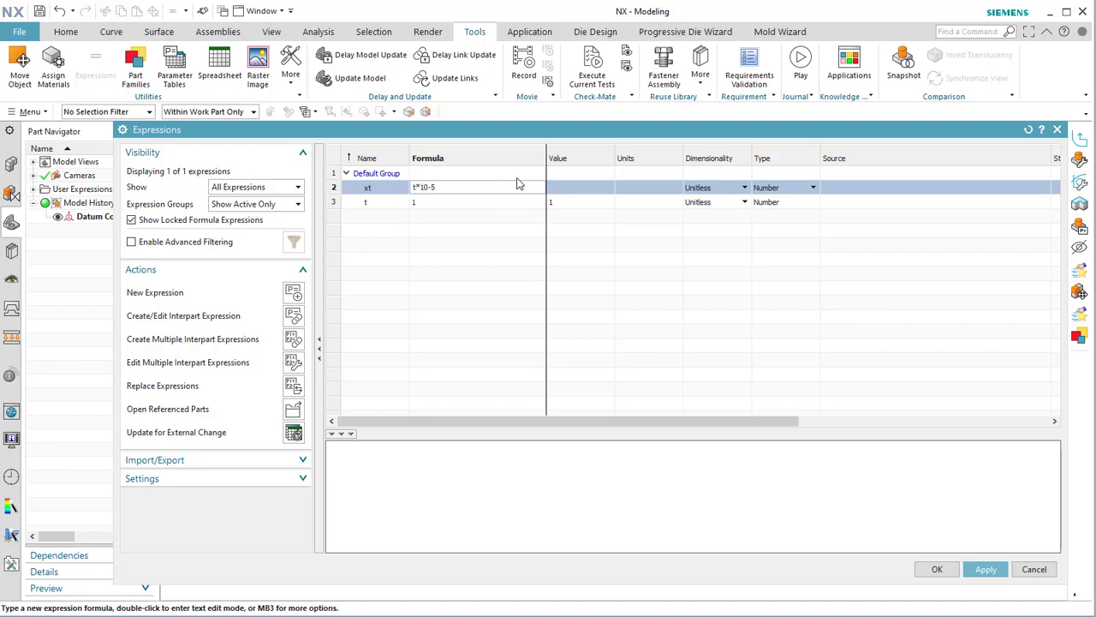
key(Return)
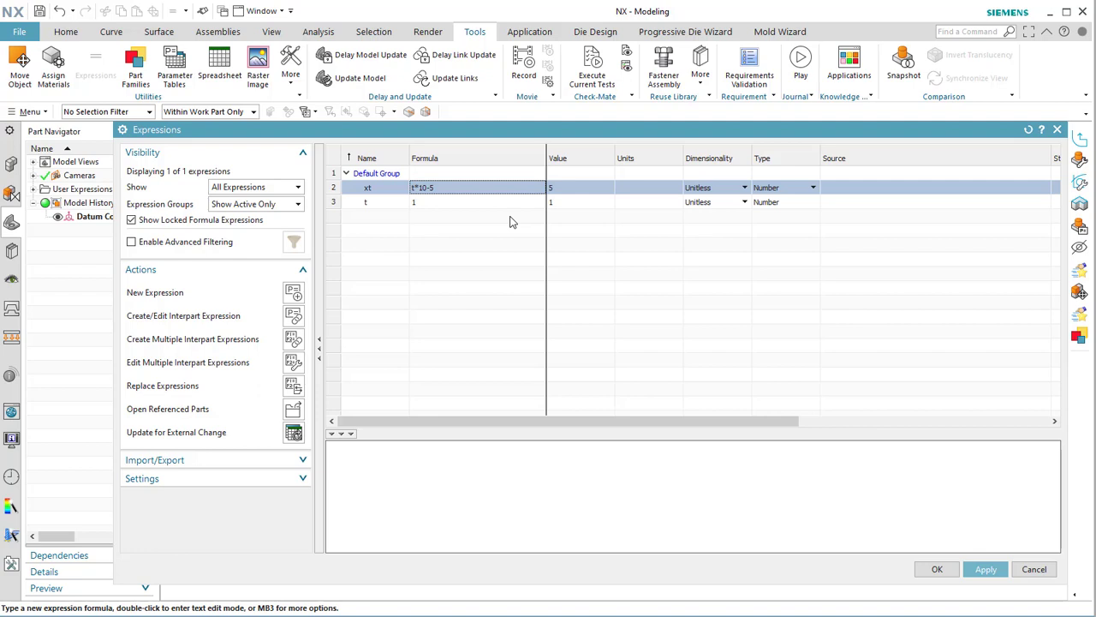
click(441, 191)
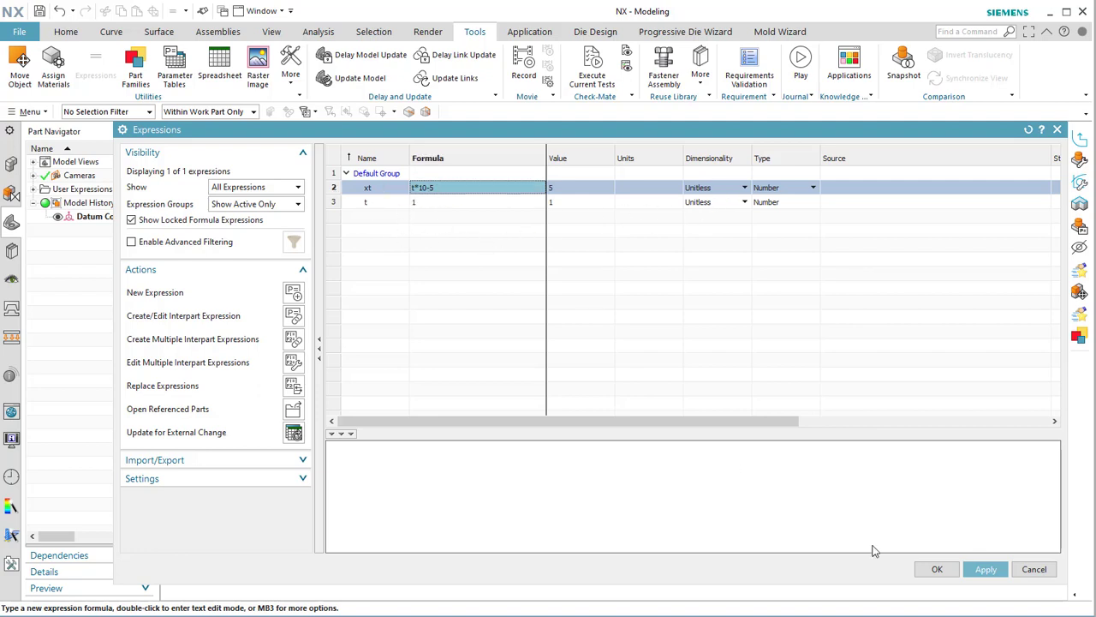
click(983, 569)
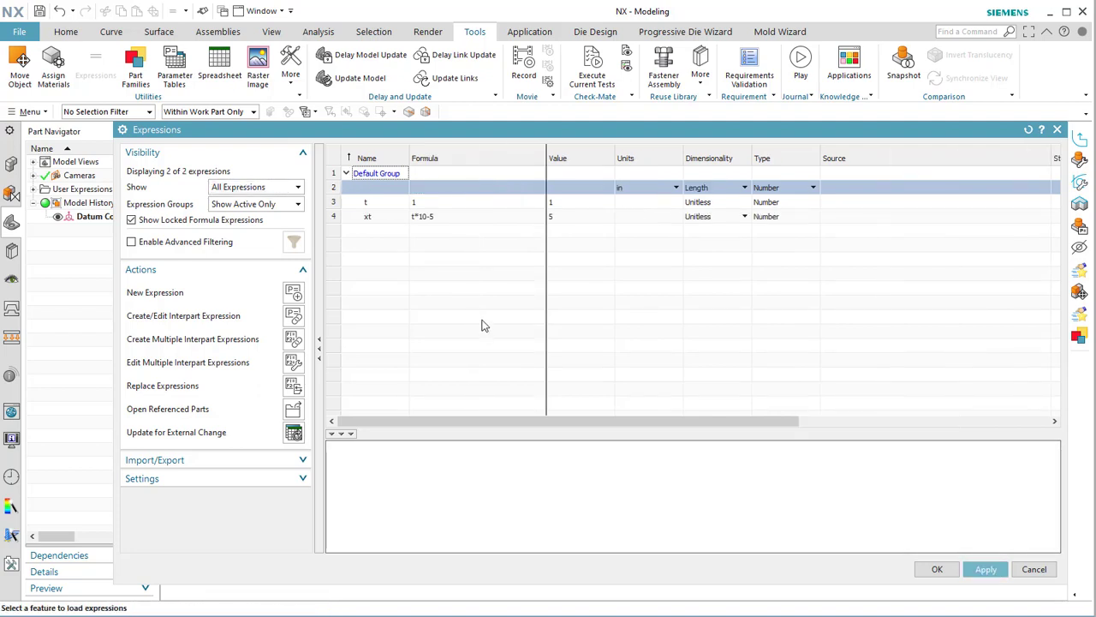
Add a new expression named yt, checking xt's formula along the way.
click(365, 190)
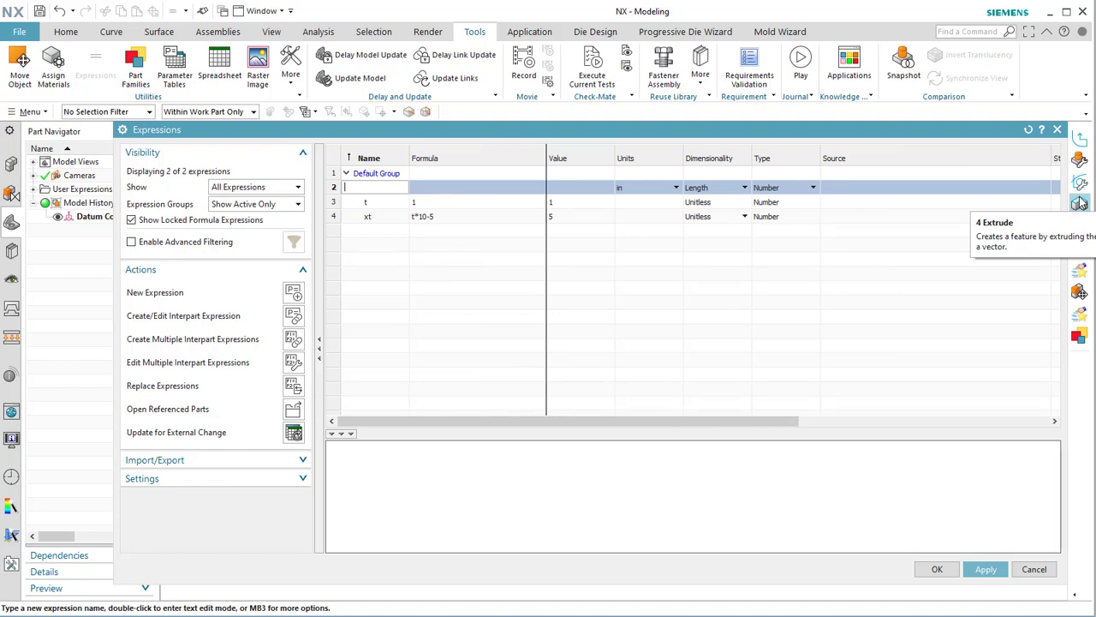
text(yt)
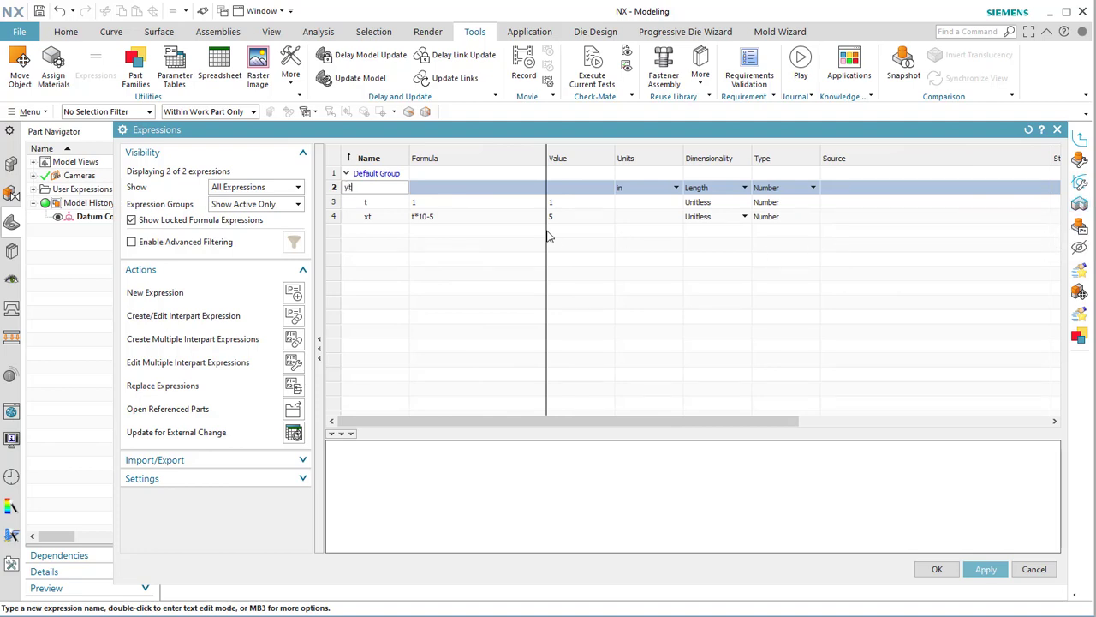
click(507, 188)
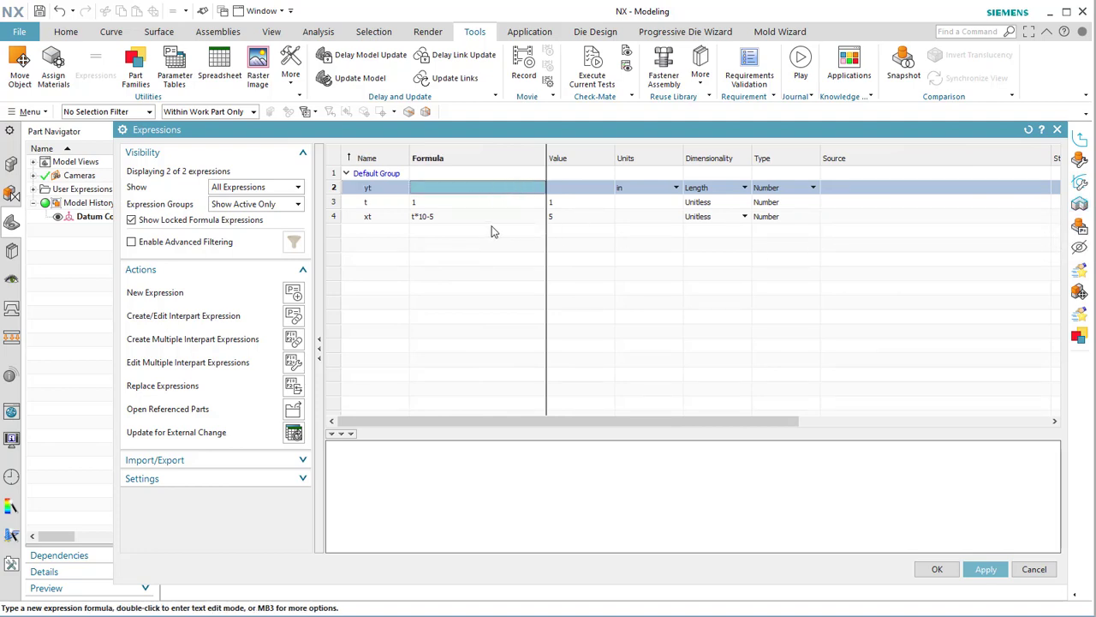
click(399, 219)
click(420, 217)
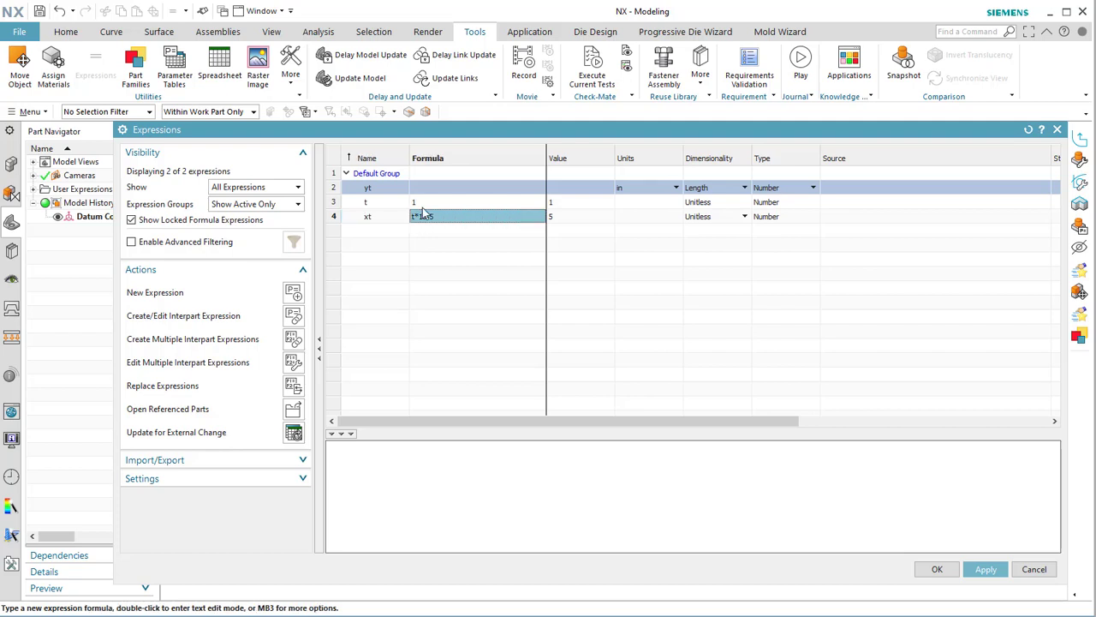
click(398, 189)
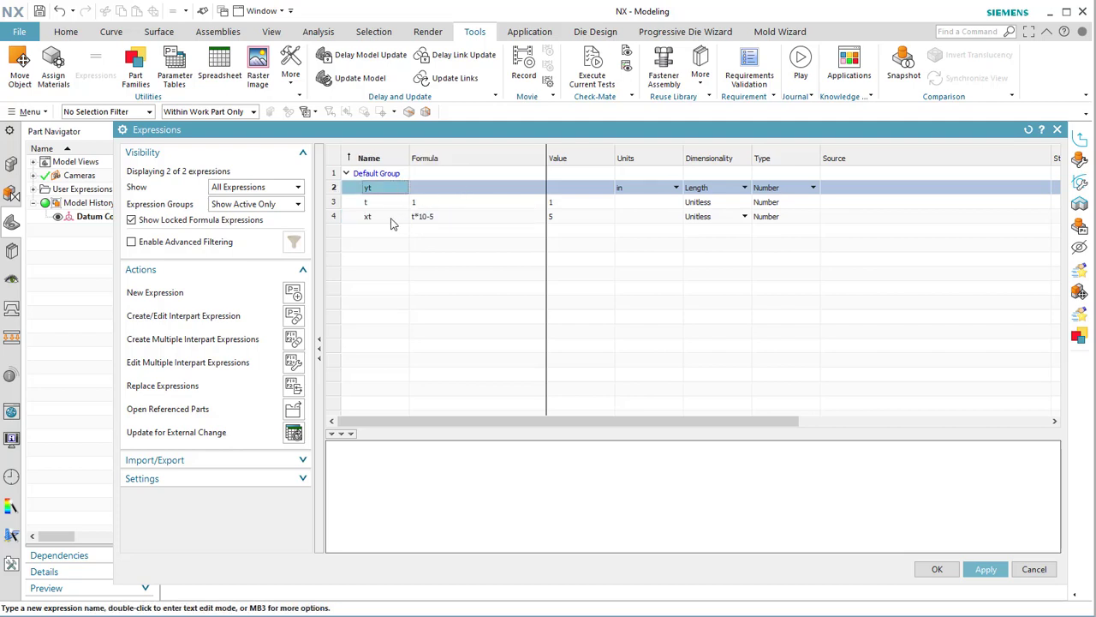
Make yt unitless with formula xt^2/(4) and apply it, giving 6.25.
click(463, 191)
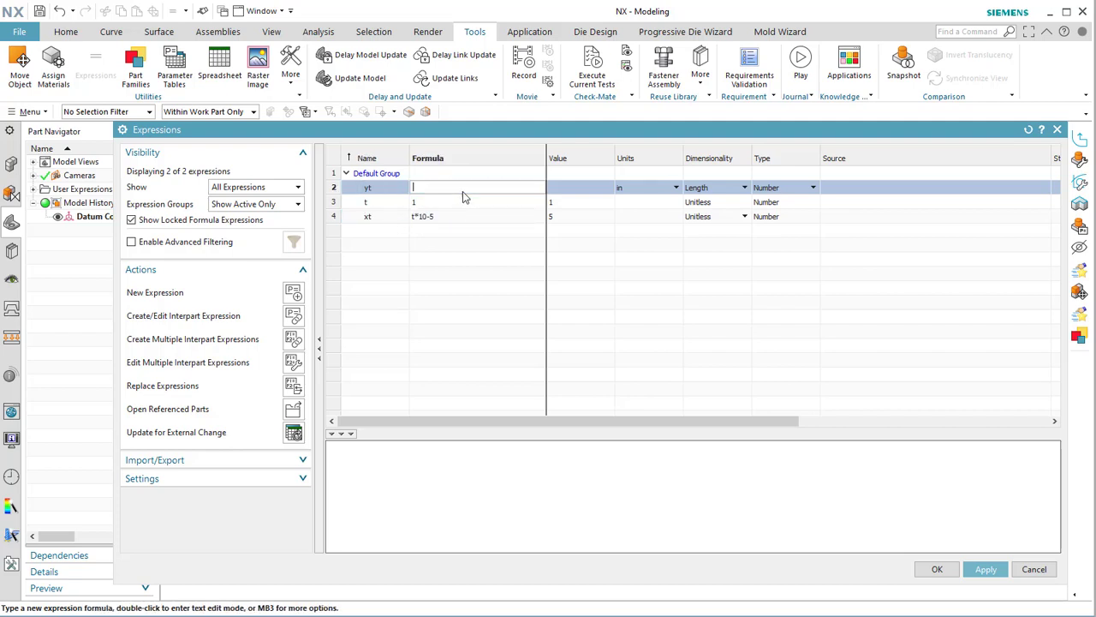
click(724, 188)
click(726, 188)
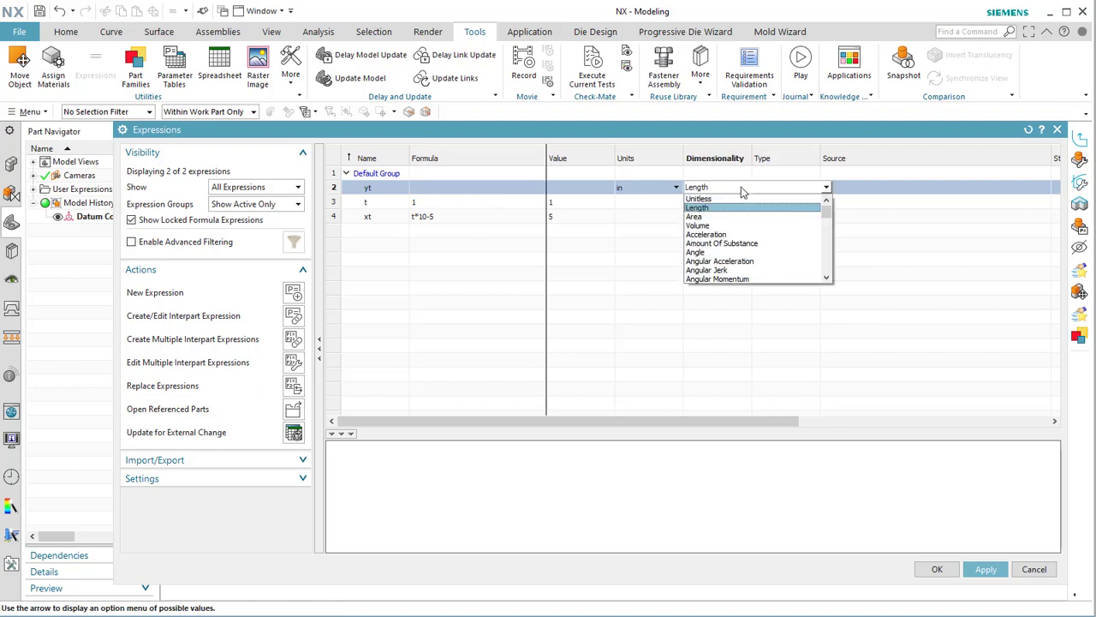
click(734, 200)
click(491, 193)
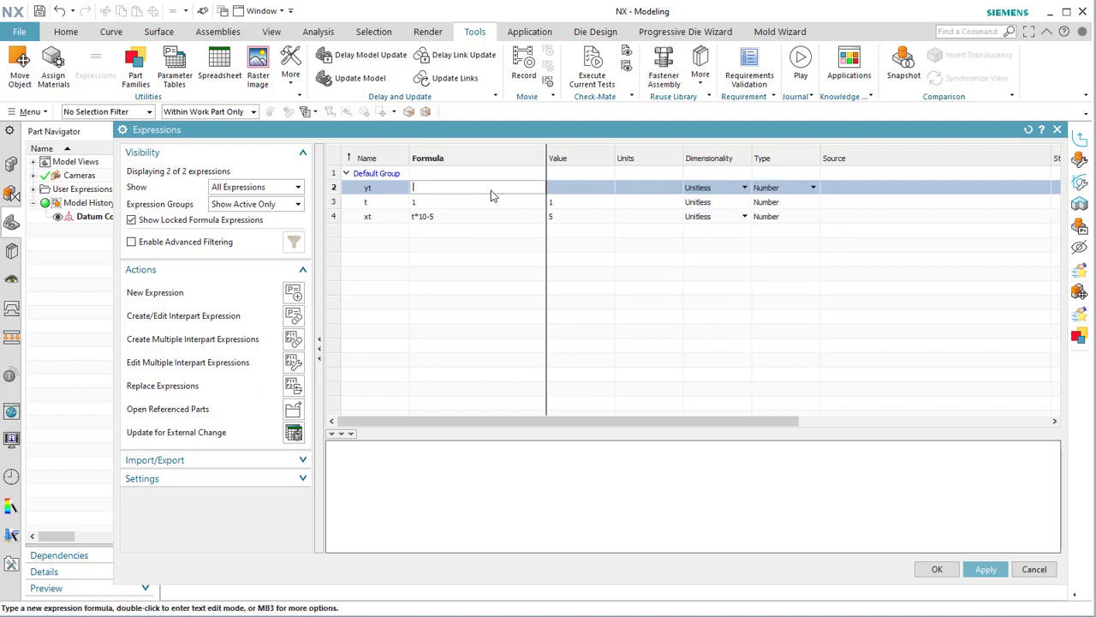
text(xt)
text(^2/(4)
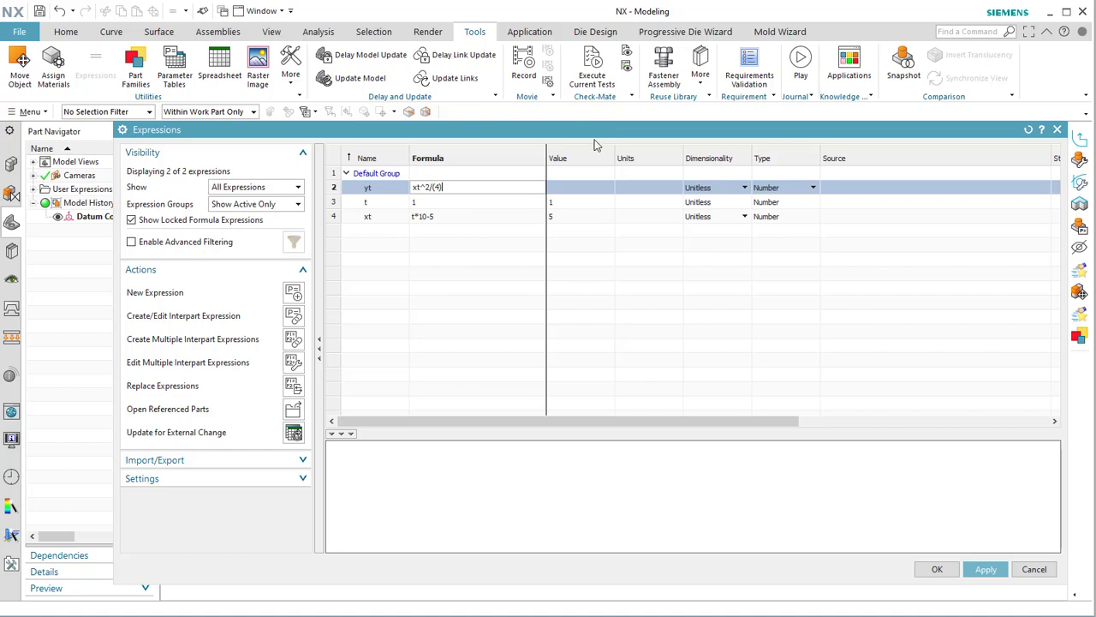
key(Return)
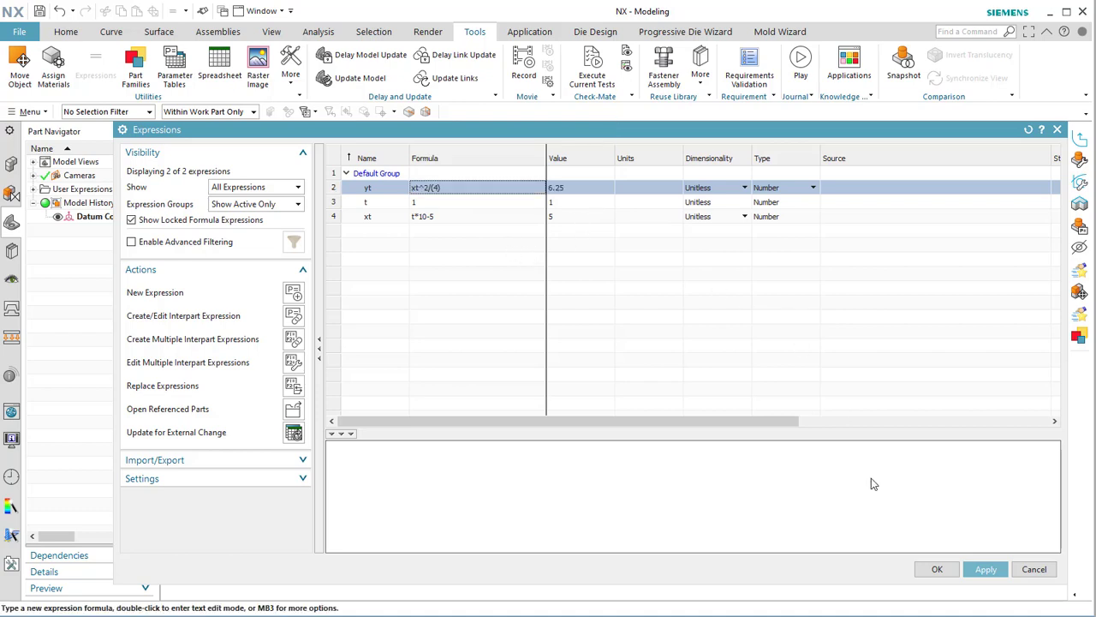
click(984, 568)
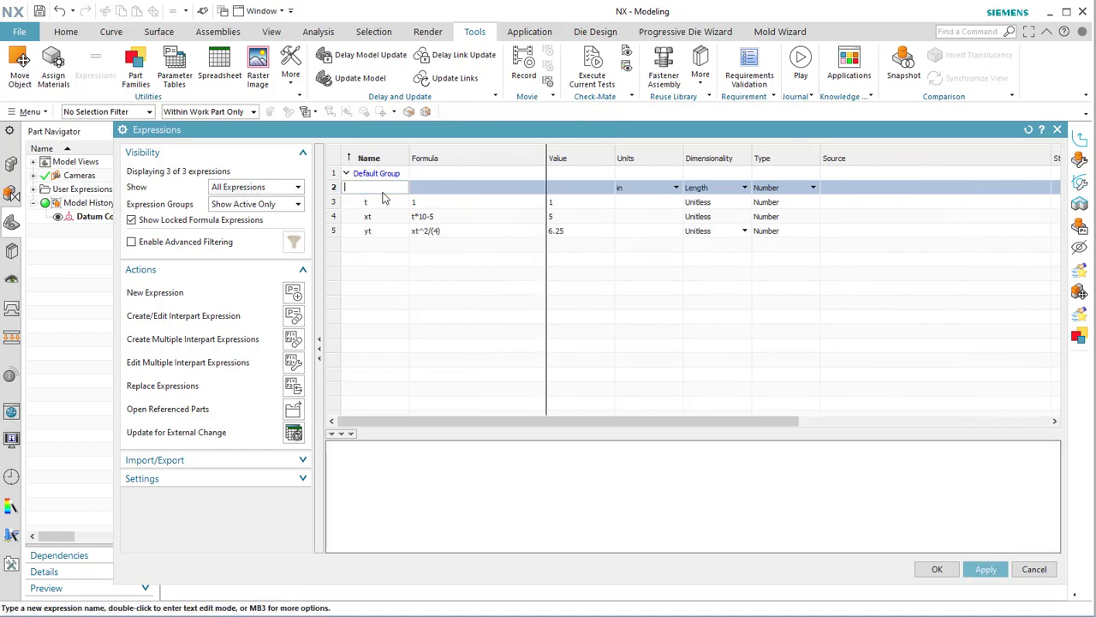
Give the new expression p the formula 3 and make it unitless.
click(493, 189)
double_click(488, 188)
text(3)
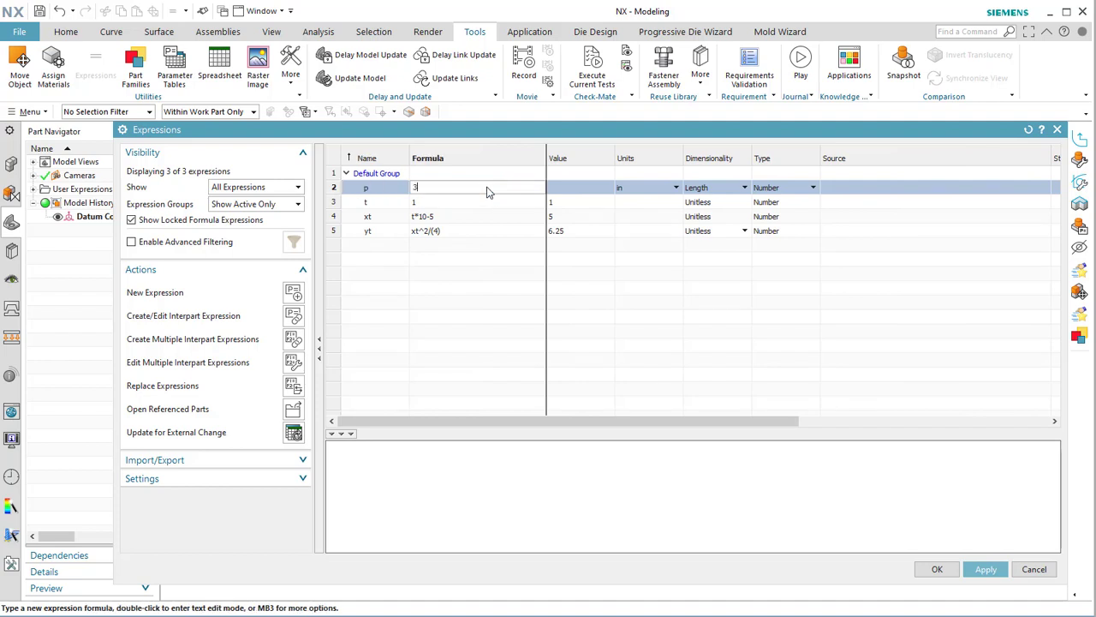
click(447, 203)
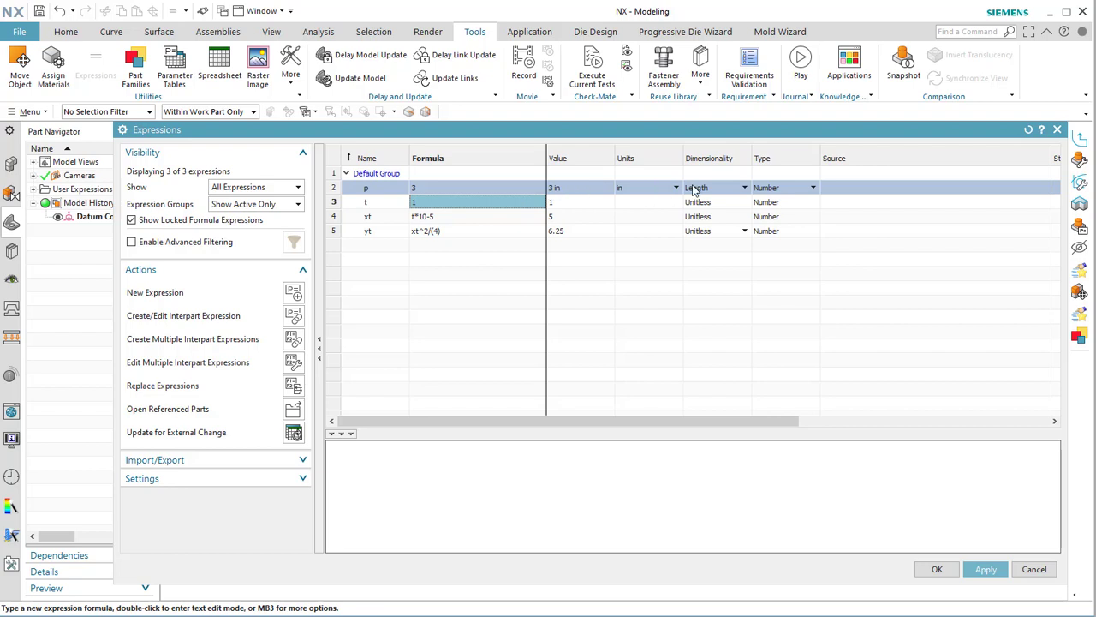
click(744, 189)
click(743, 201)
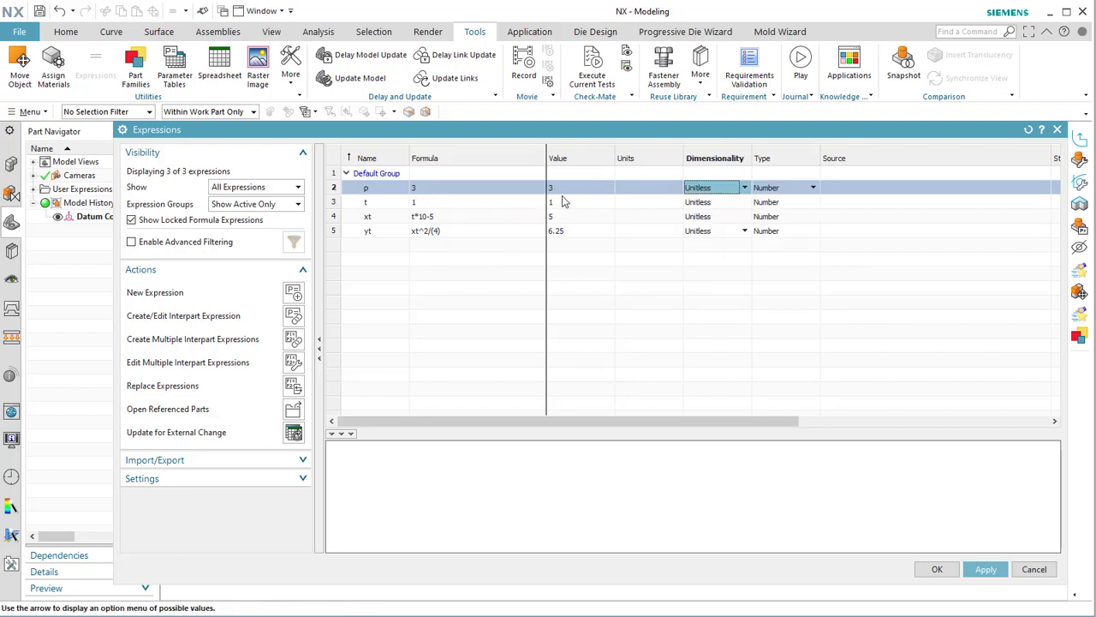
Change yt's formula to xt^2/(4*p) and apply, so it evaluates to 2.083333333.
click(438, 233)
click(449, 231)
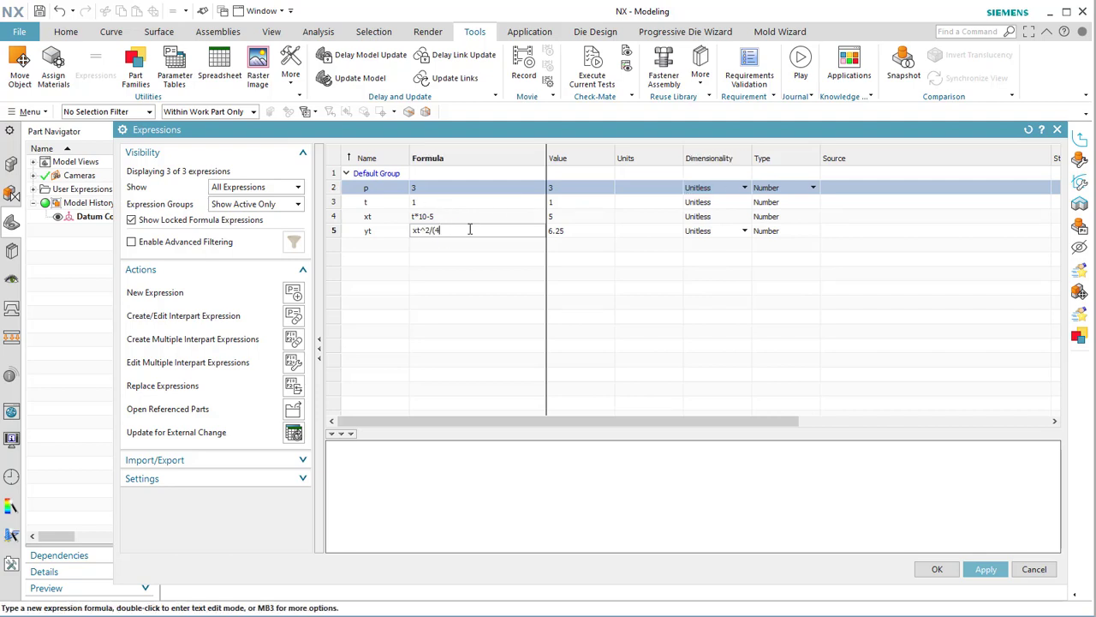
text(*p))
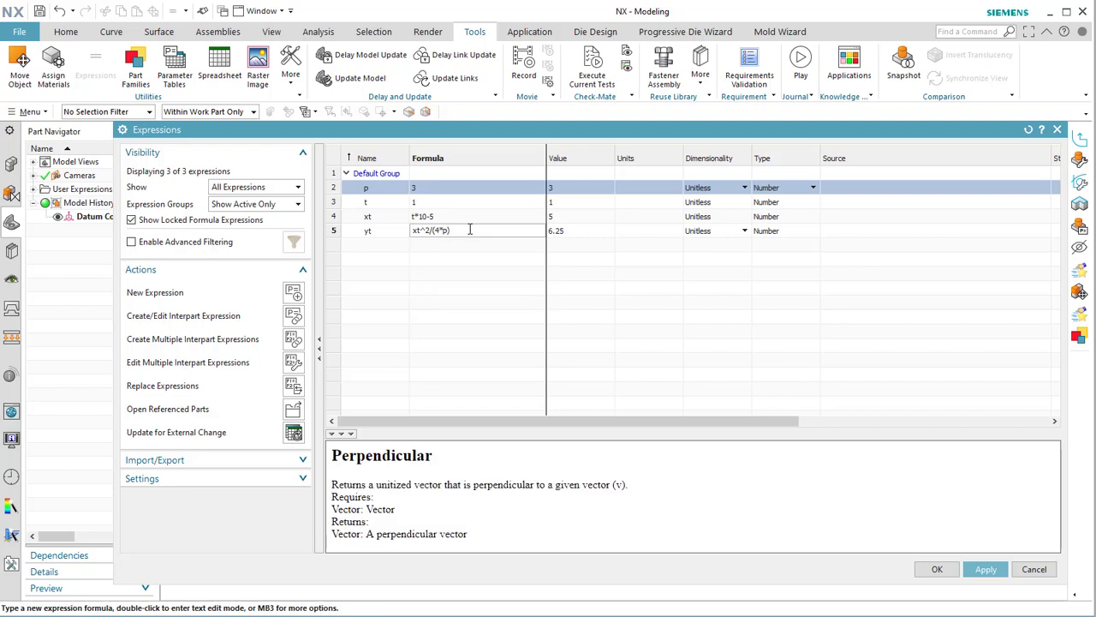
key(Return)
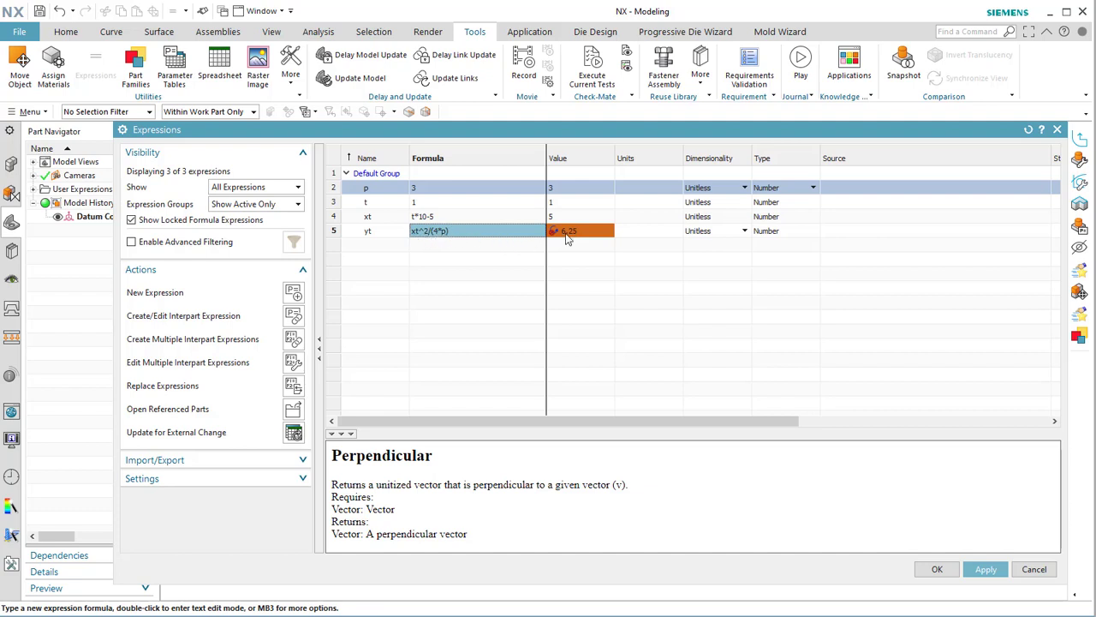
click(986, 569)
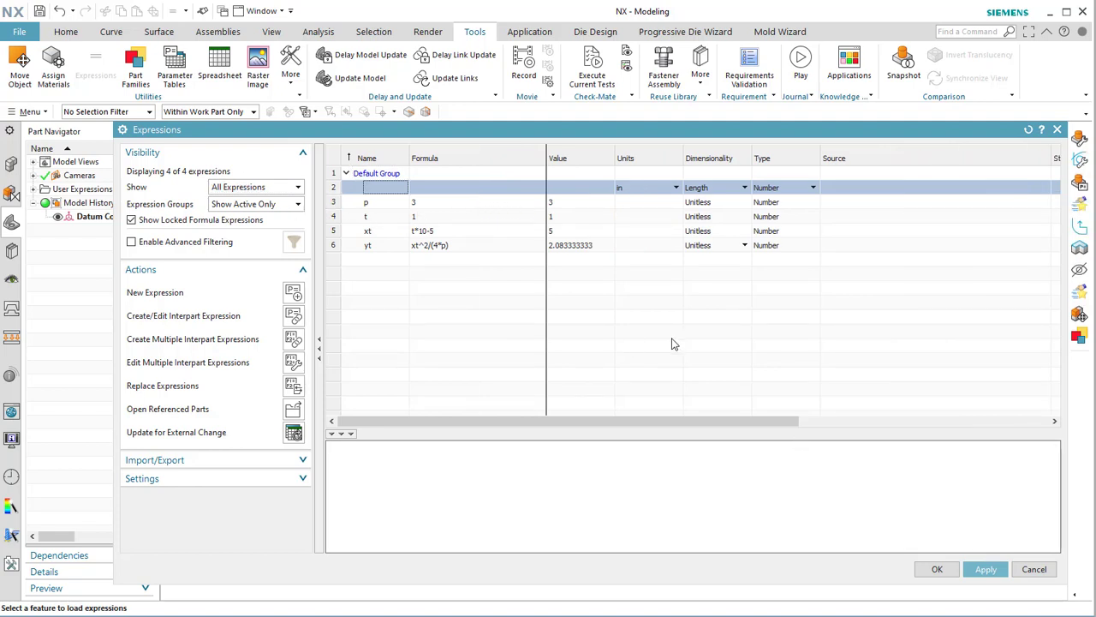
Add an expression named zt with formula 0.
click(387, 187)
text(zzz)
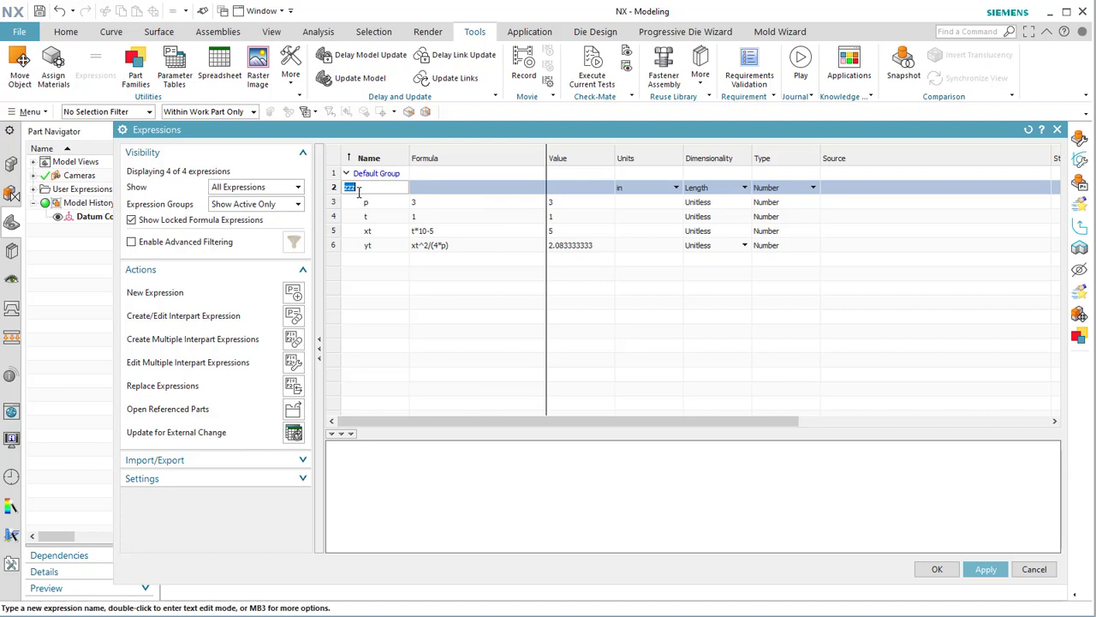
key(BackSpace)
text(t)
click(468, 188)
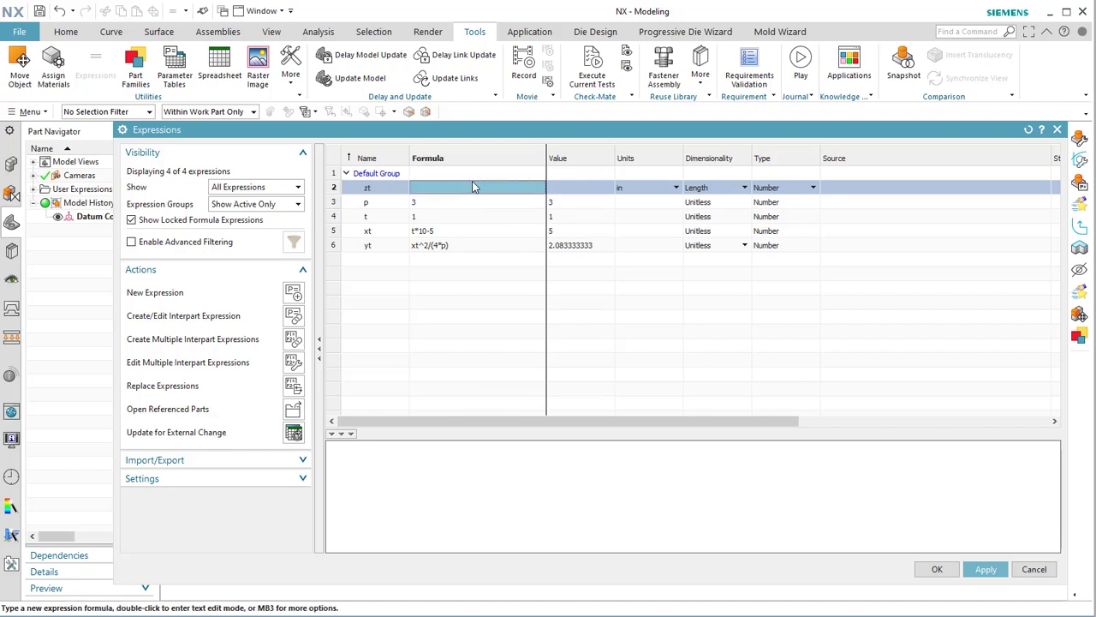
text(0)
click(467, 205)
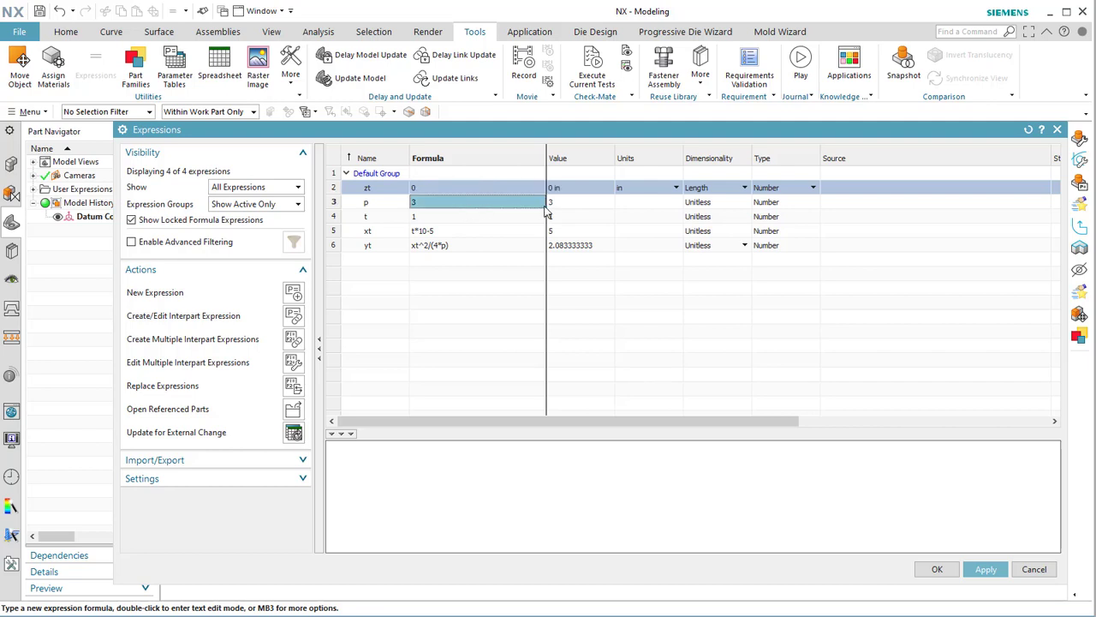
Make zt unitless, apply it, and close the Expressions editor.
click(723, 189)
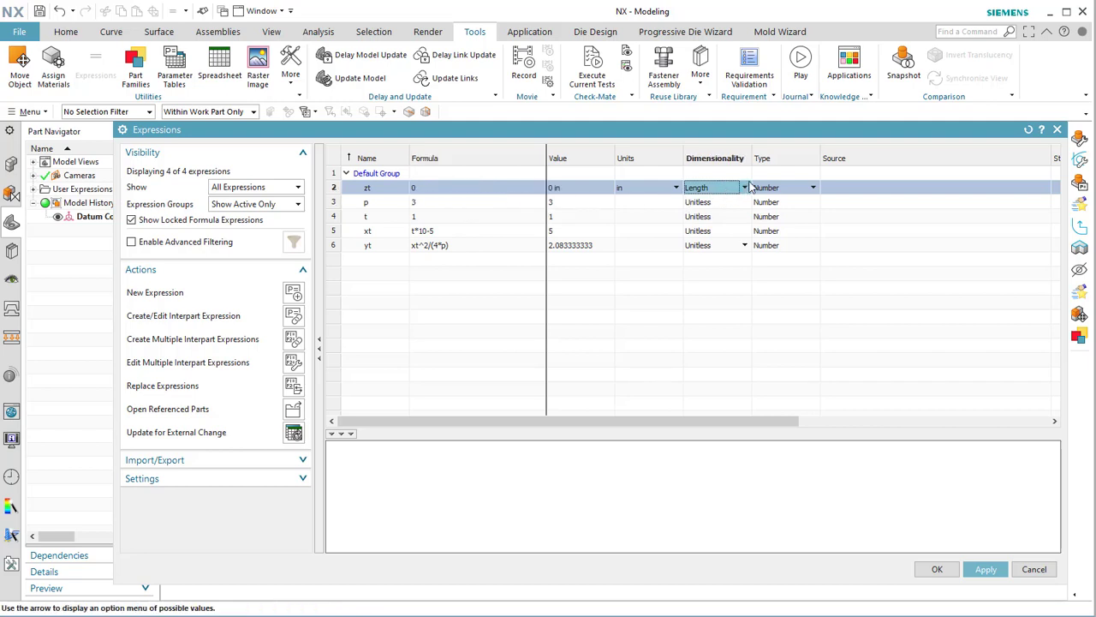
click(745, 187)
click(698, 199)
click(425, 190)
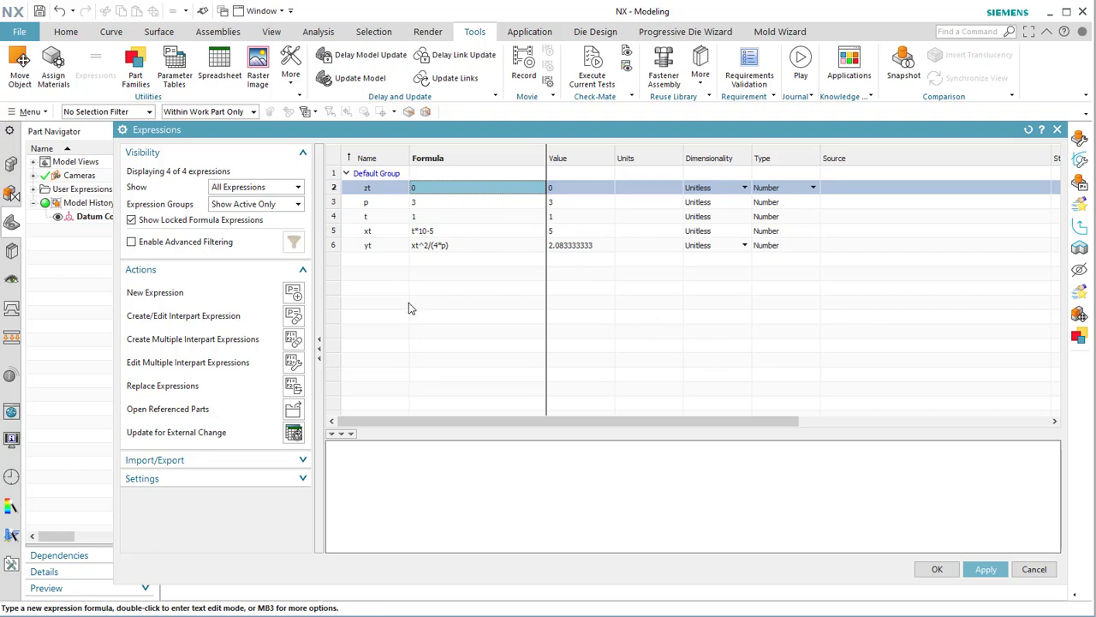
click(985, 569)
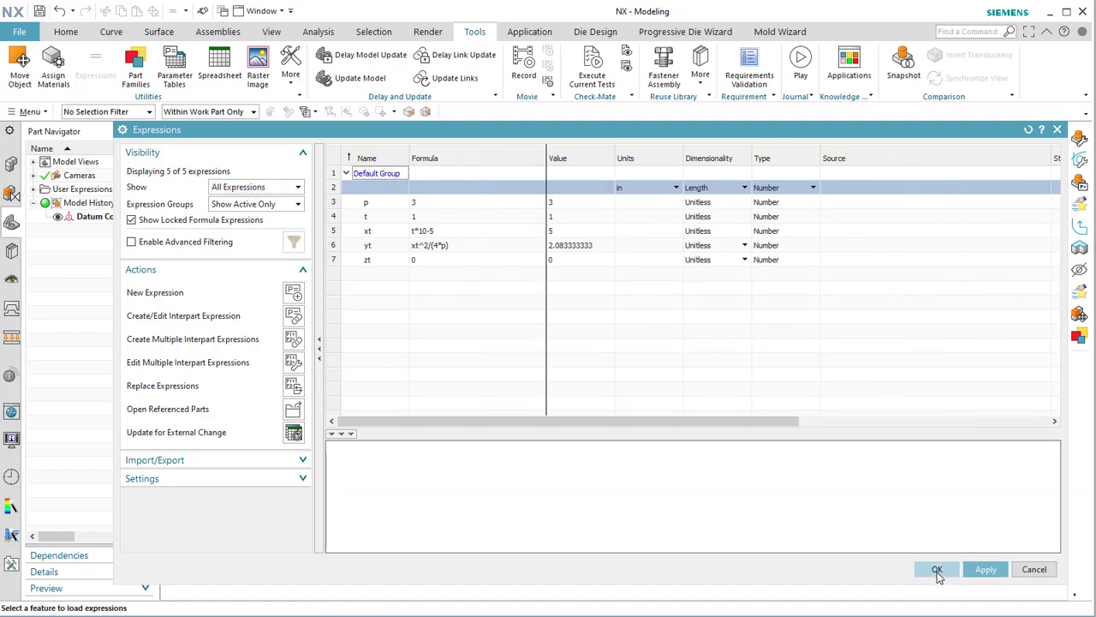
click(938, 569)
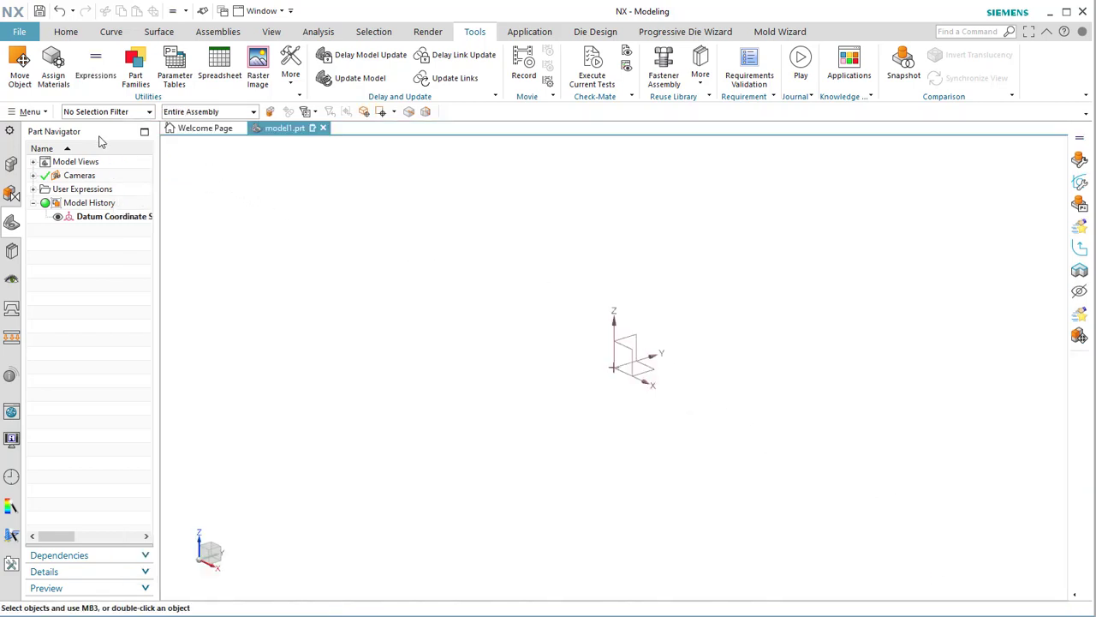
Insert a Law Curve with X, Y, Z laws by equation in t using xt, yt and zt.
click(30, 112)
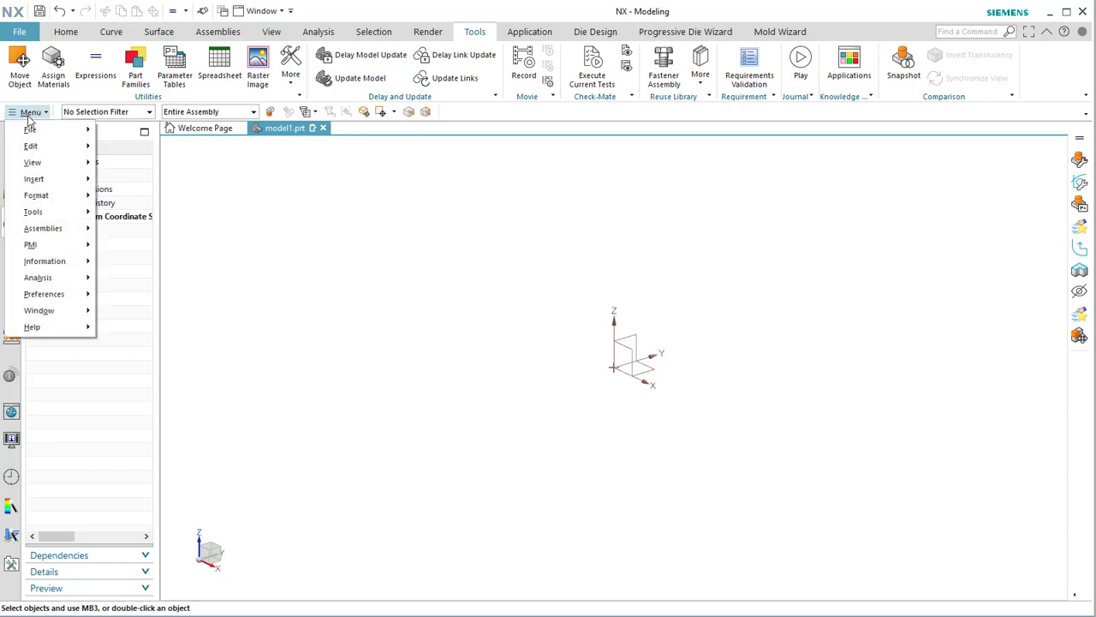
mouse_move(38, 179)
mouse_move(140, 276)
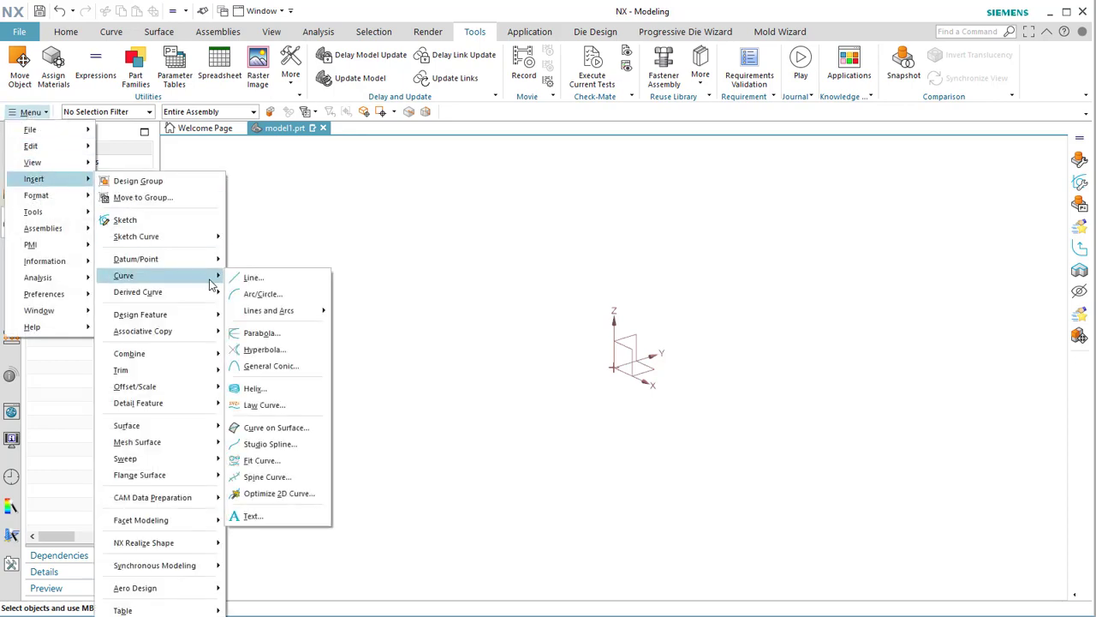
click(265, 408)
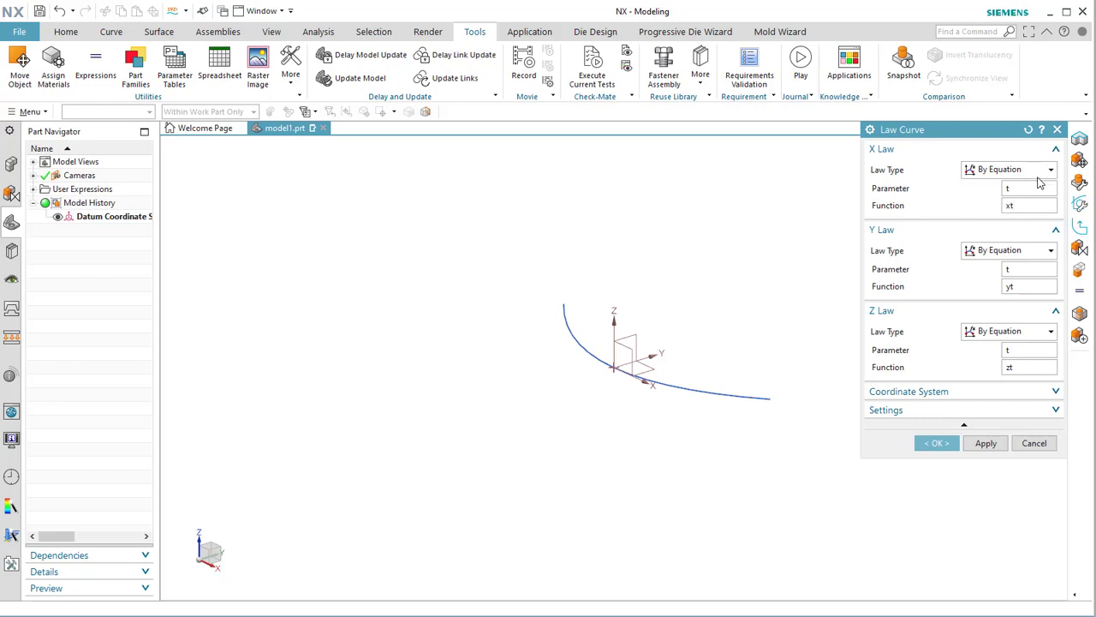
click(1029, 288)
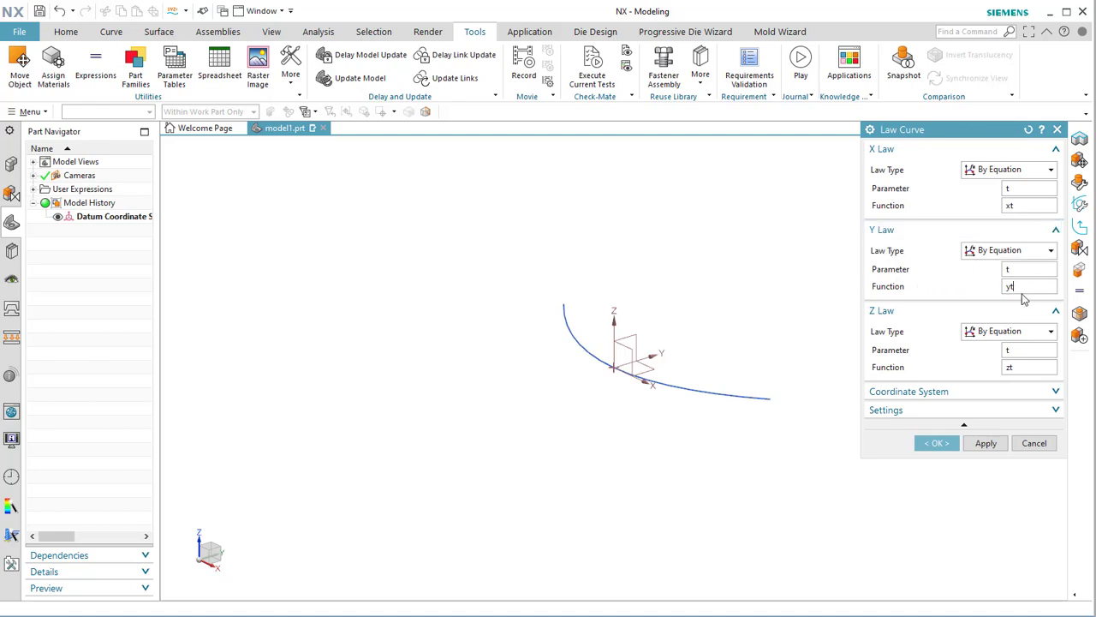
click(942, 443)
middle_drag(649, 439, 633, 484)
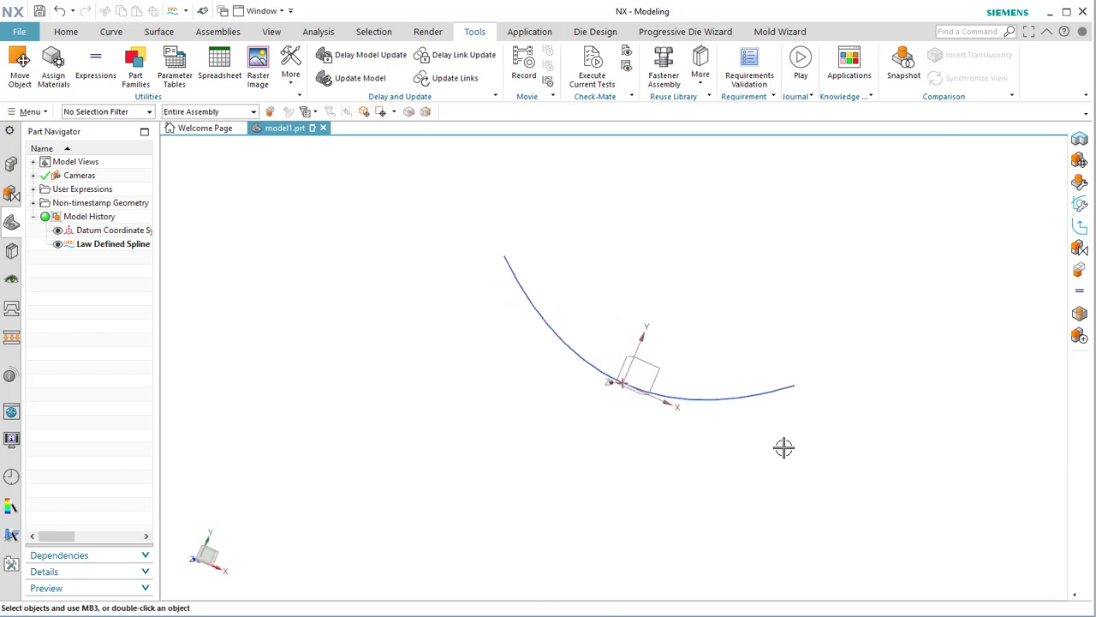
Start a new sketch on the default X-Y plane, viewing the curve straight-on.
key(F8)
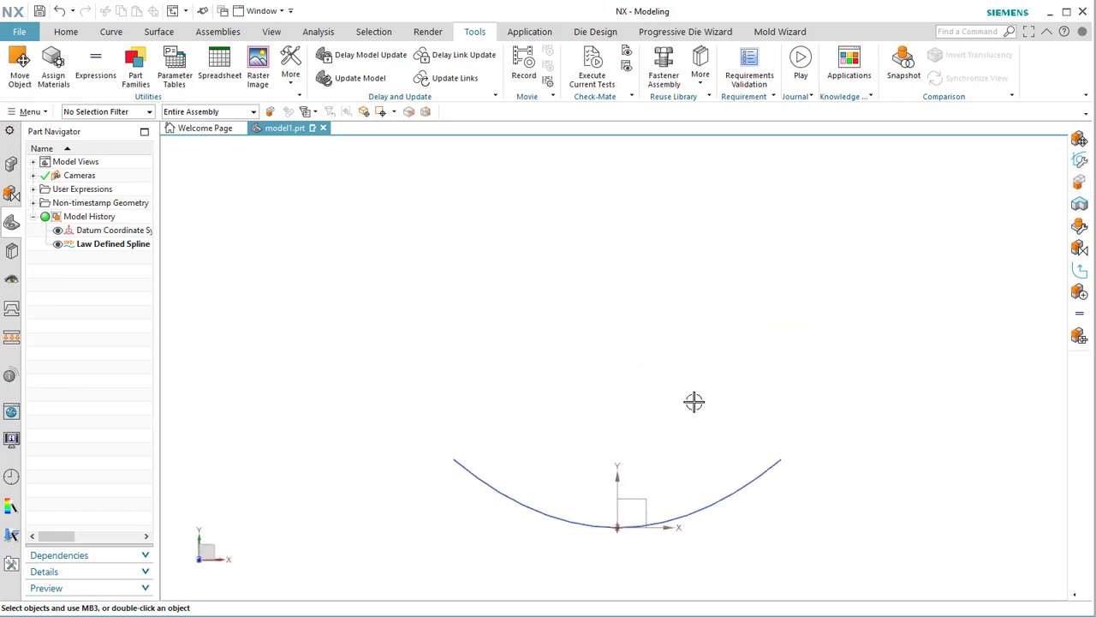
click(66, 32)
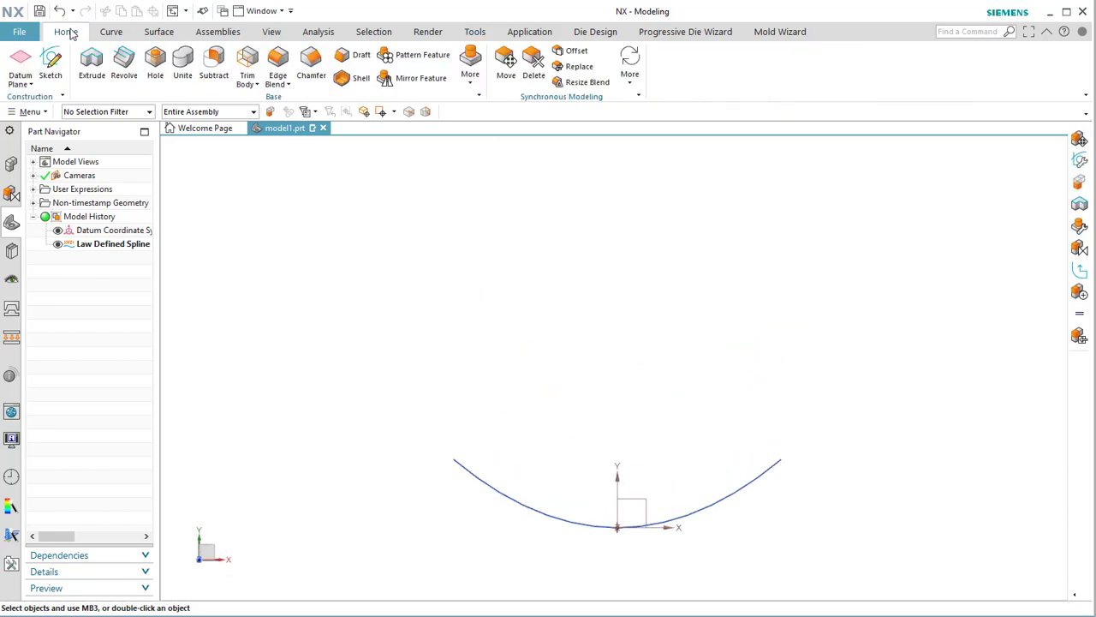
click(51, 68)
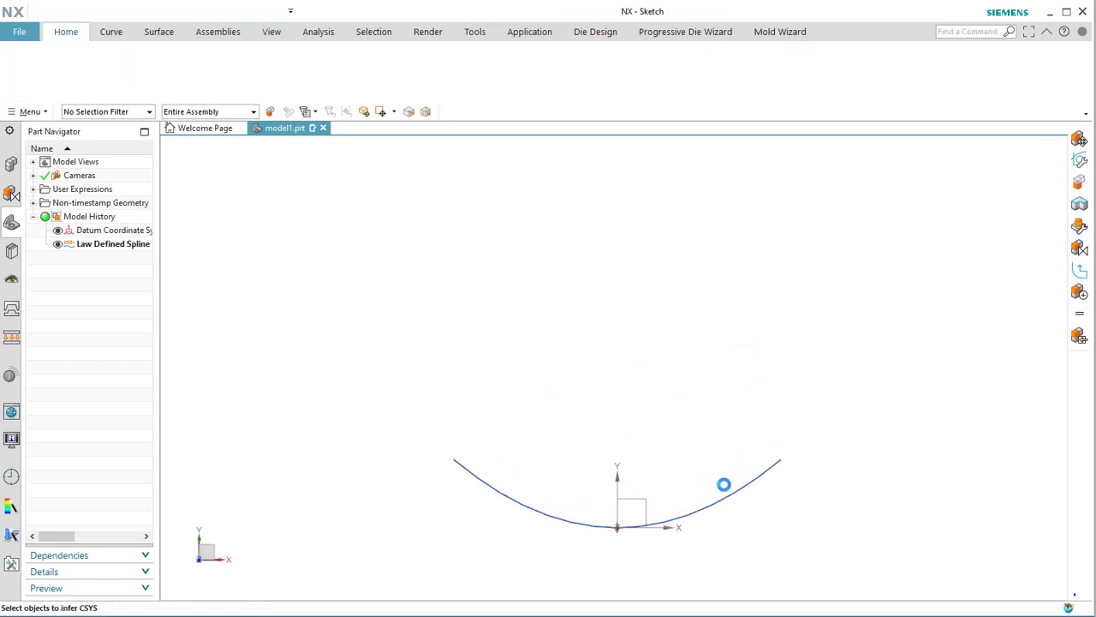
click(985, 287)
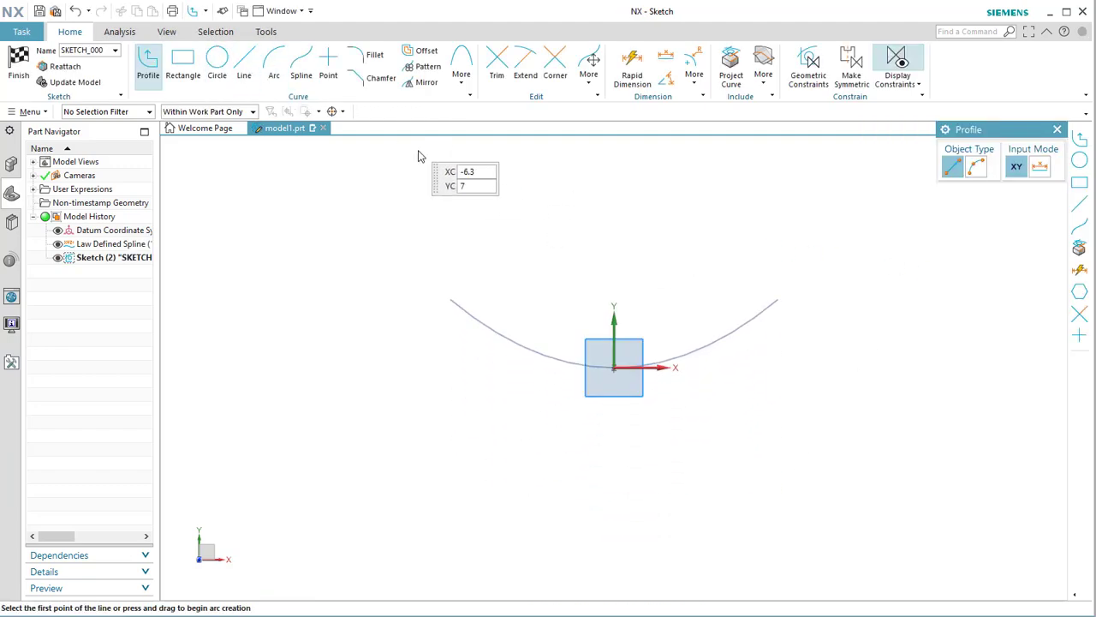
Draw the rod circle above the parabola vertex and set its diameter to 0.5.
key(o)
click(613, 240)
click(624, 239)
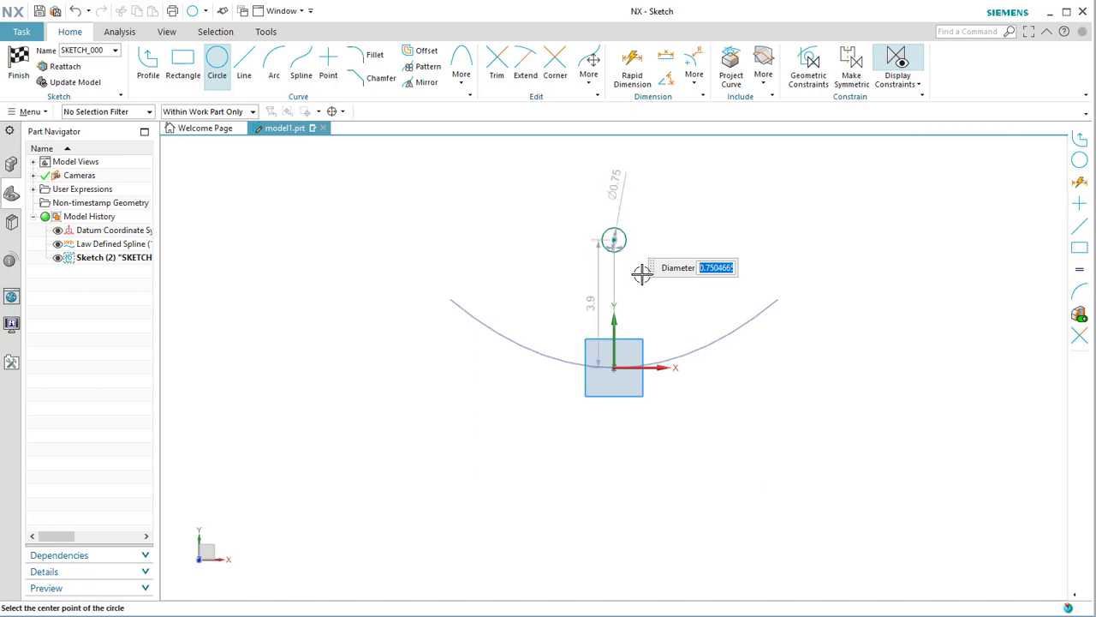
scroll(656, 348, up, 4)
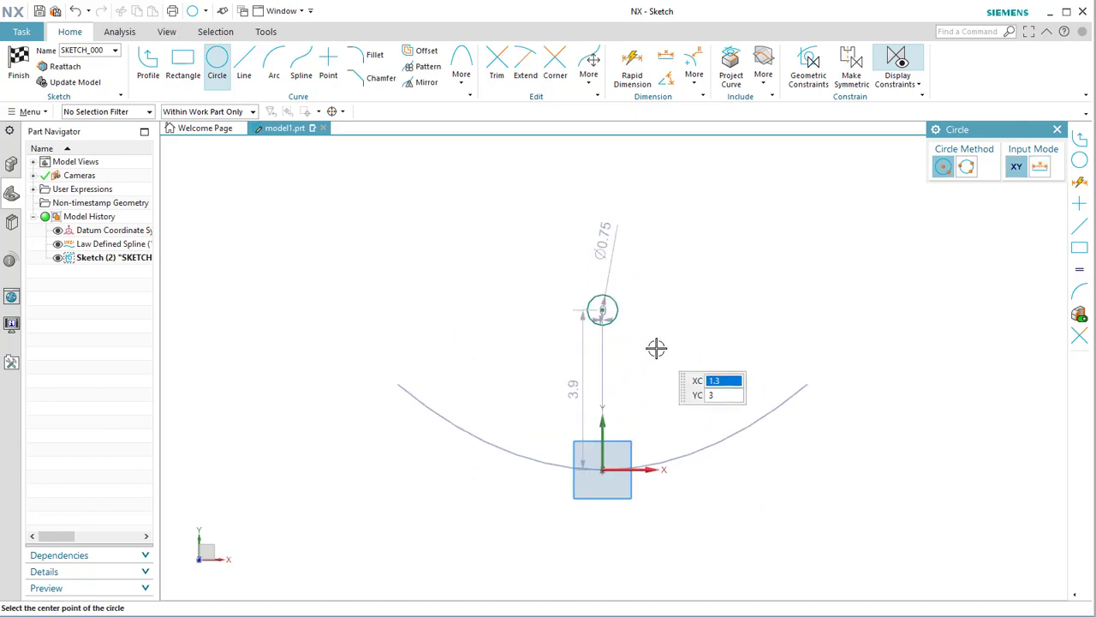
click(574, 191)
key(Escape)
double_click(575, 182)
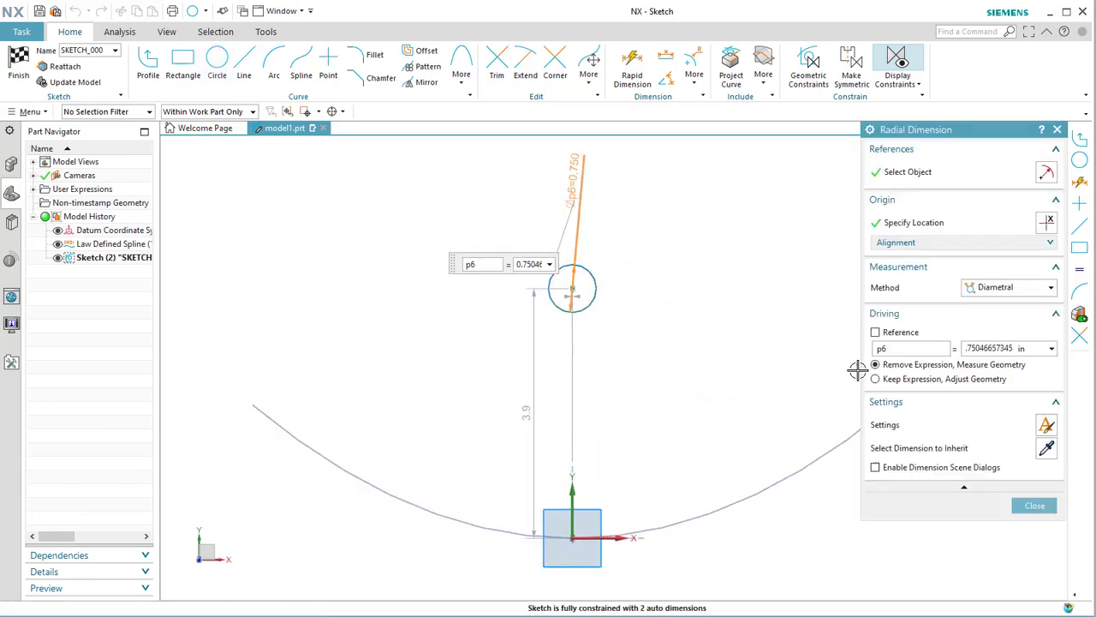
text(.5)
key(Return)
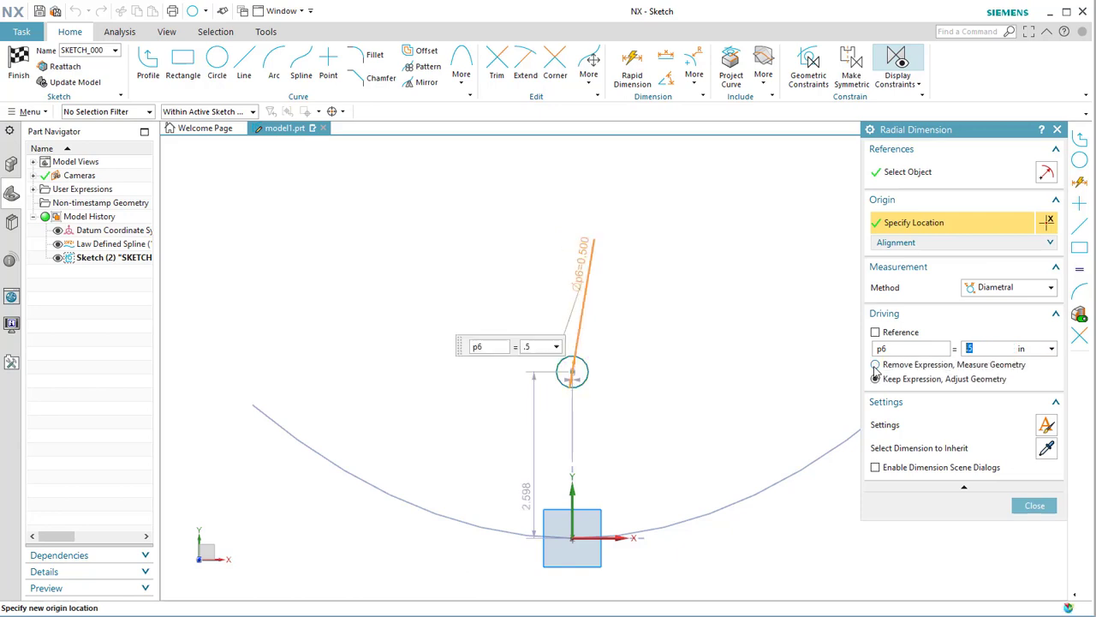
click(1032, 504)
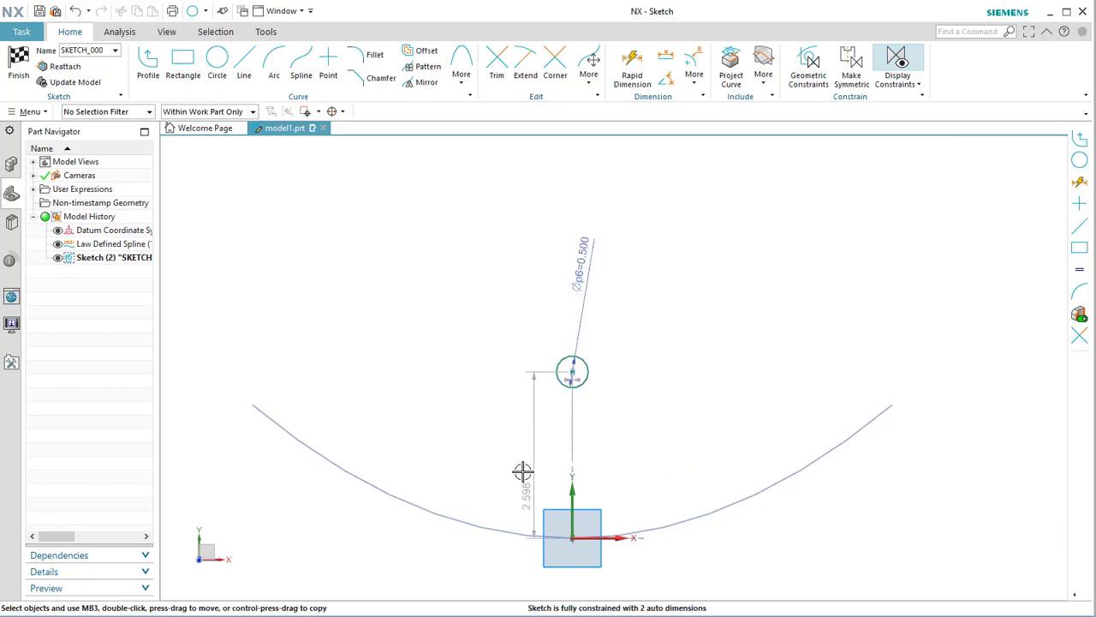
Set the circle's vertical dimension above the vertex to p (3.0) and move its label aside.
click(532, 482)
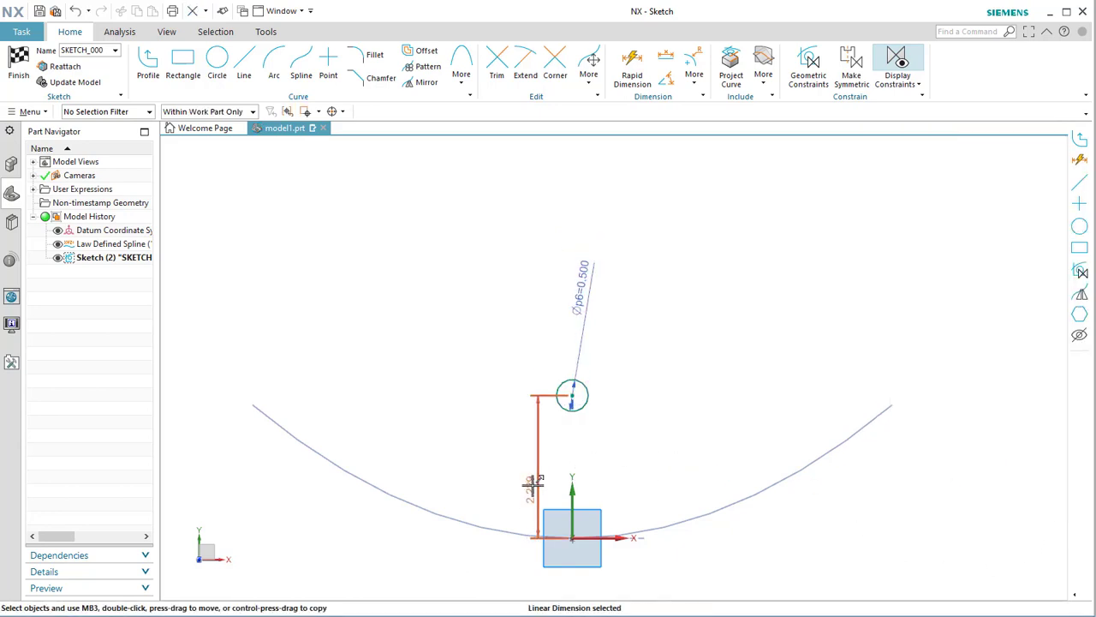
double_click(532, 484)
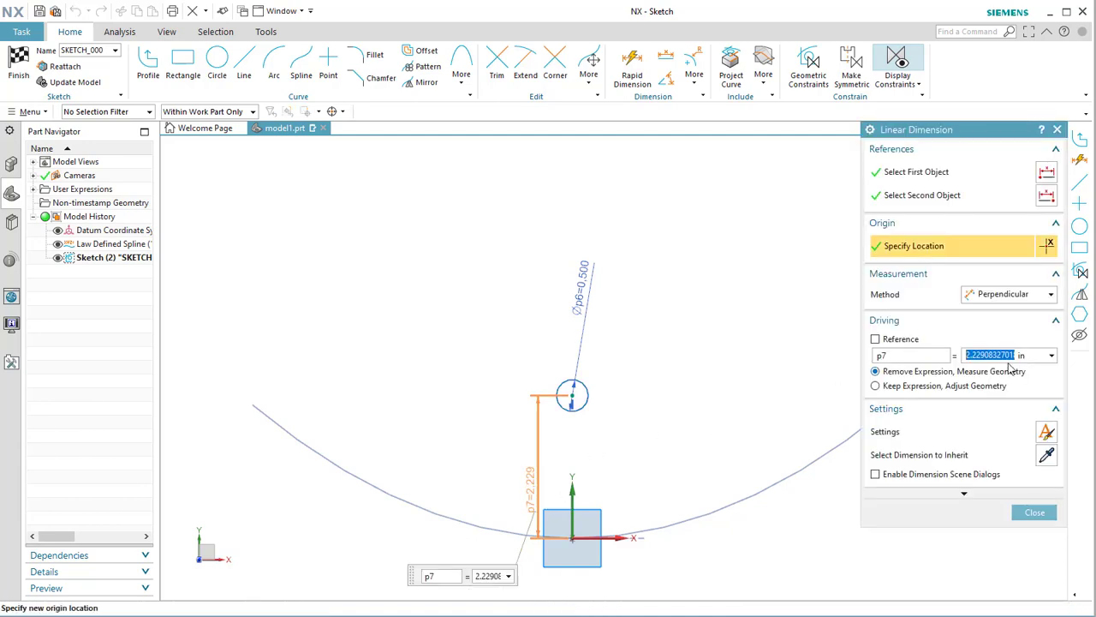
text(p)
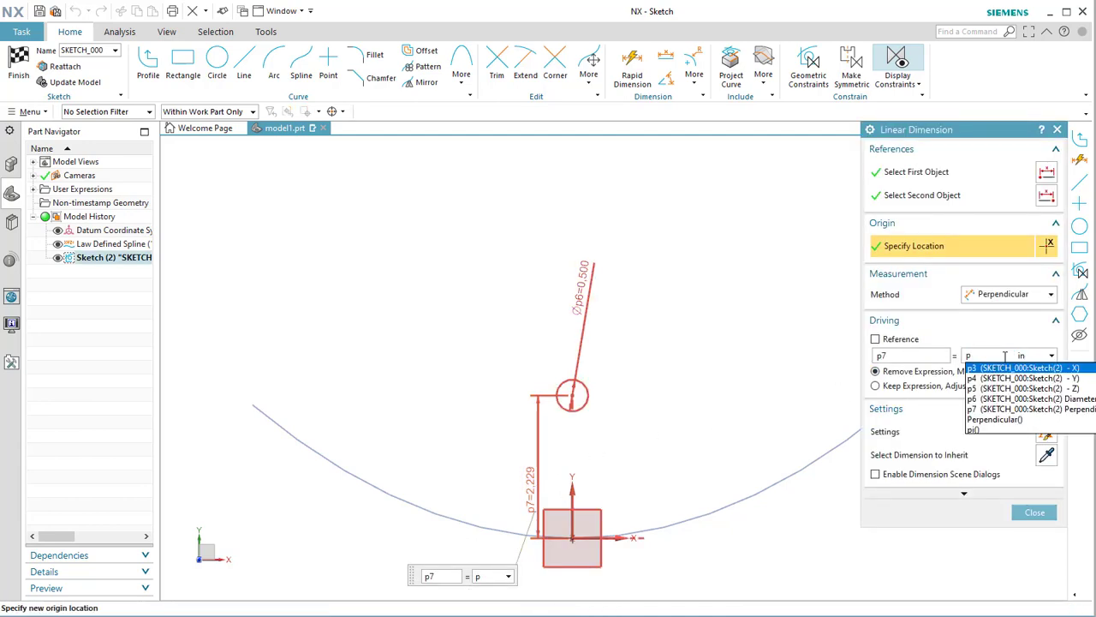
key(Down)
key(Down)
key(Down)
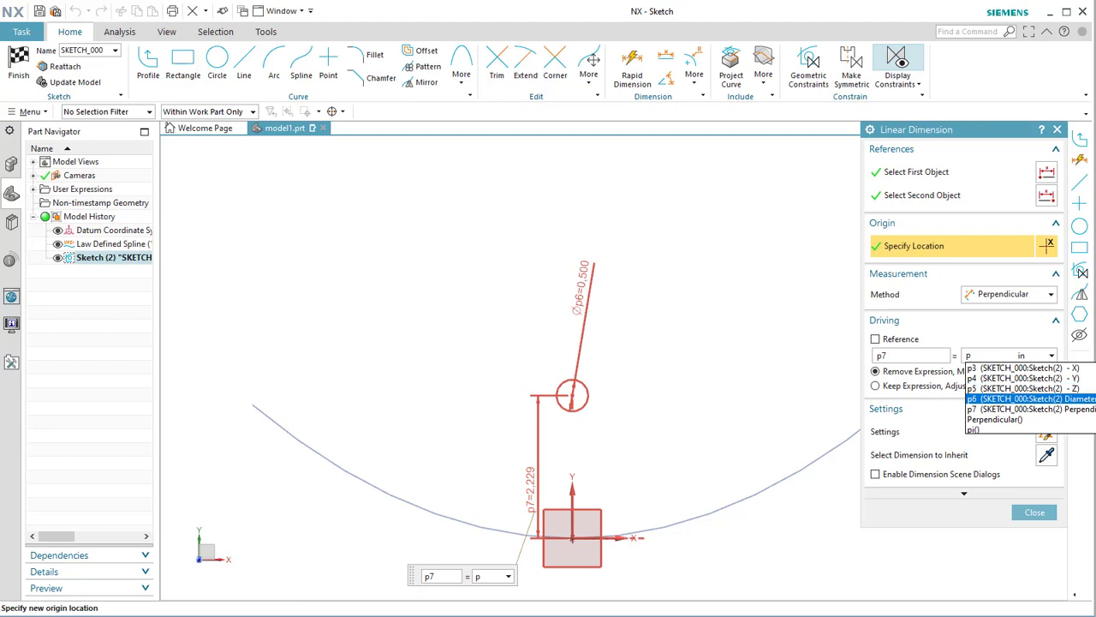
scroll(1028, 399, down, 2)
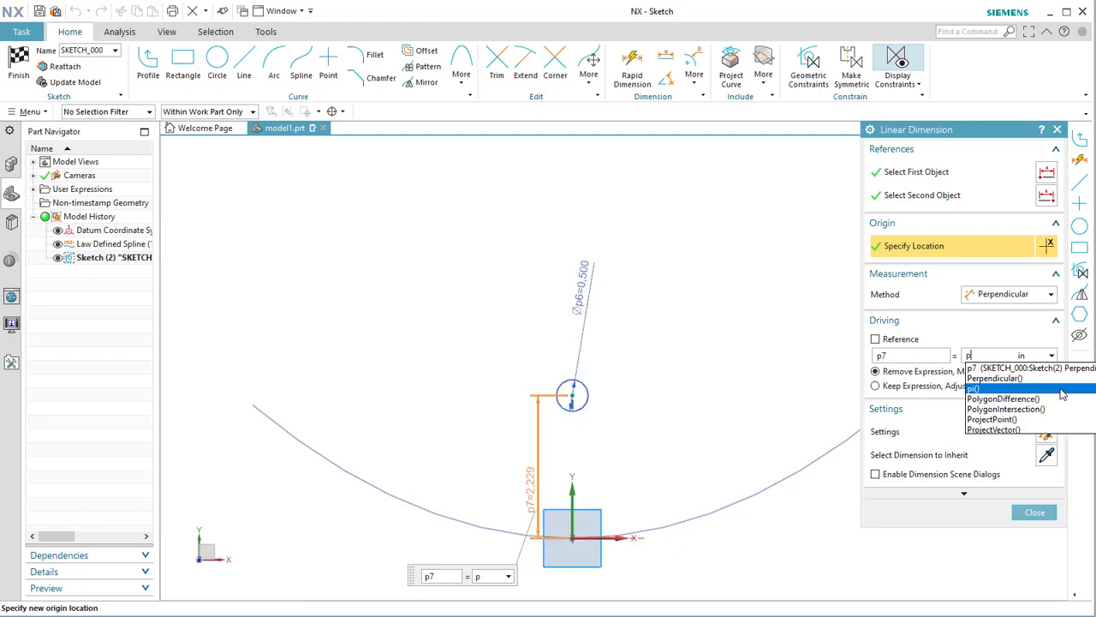
scroll(1062, 394, up, 2)
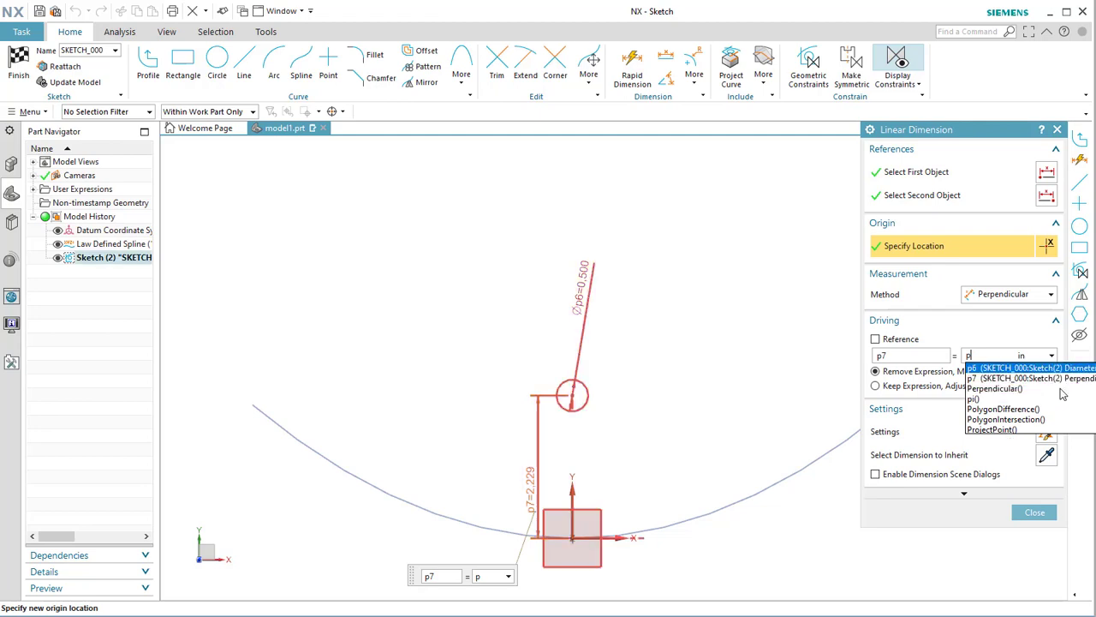
scroll(1062, 394, down, 2)
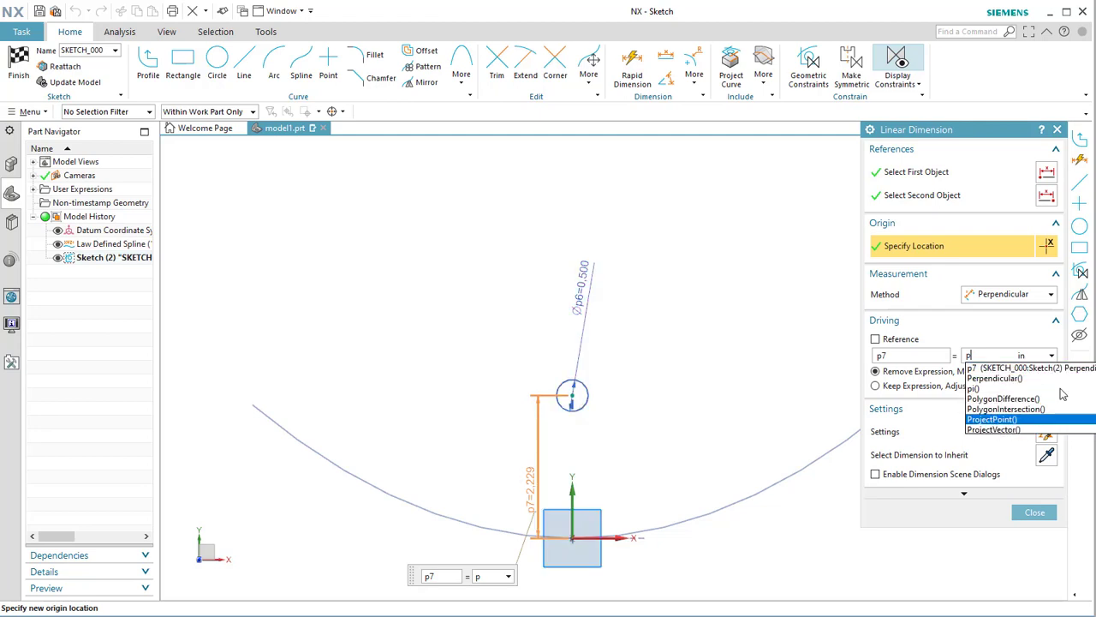
scroll(1062, 393, up, 2)
scroll(1062, 394, down, 3)
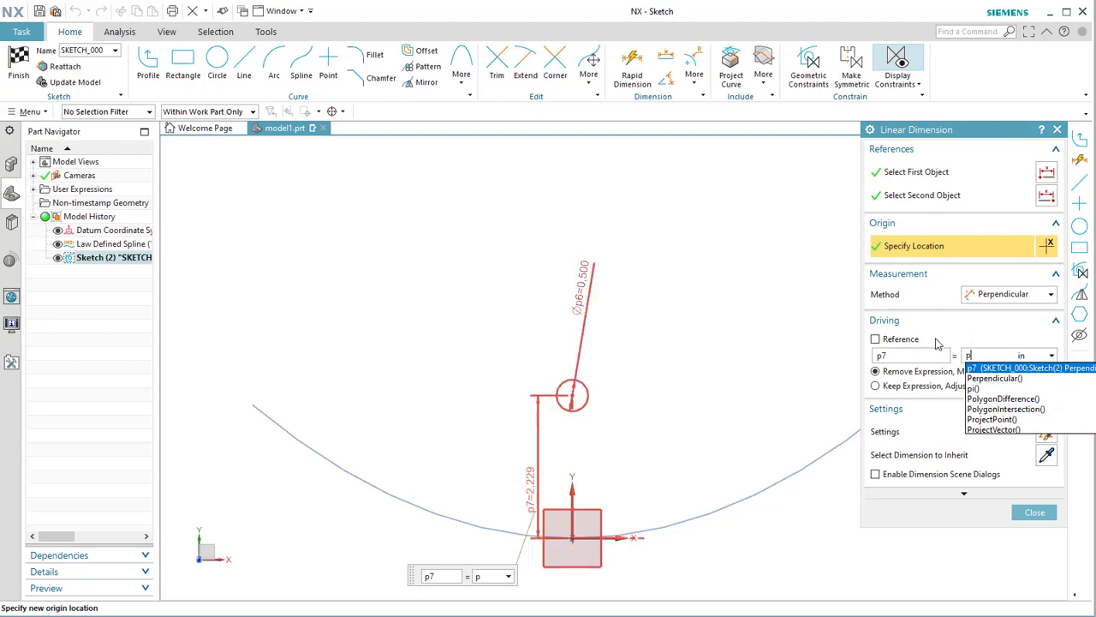
key(Return)
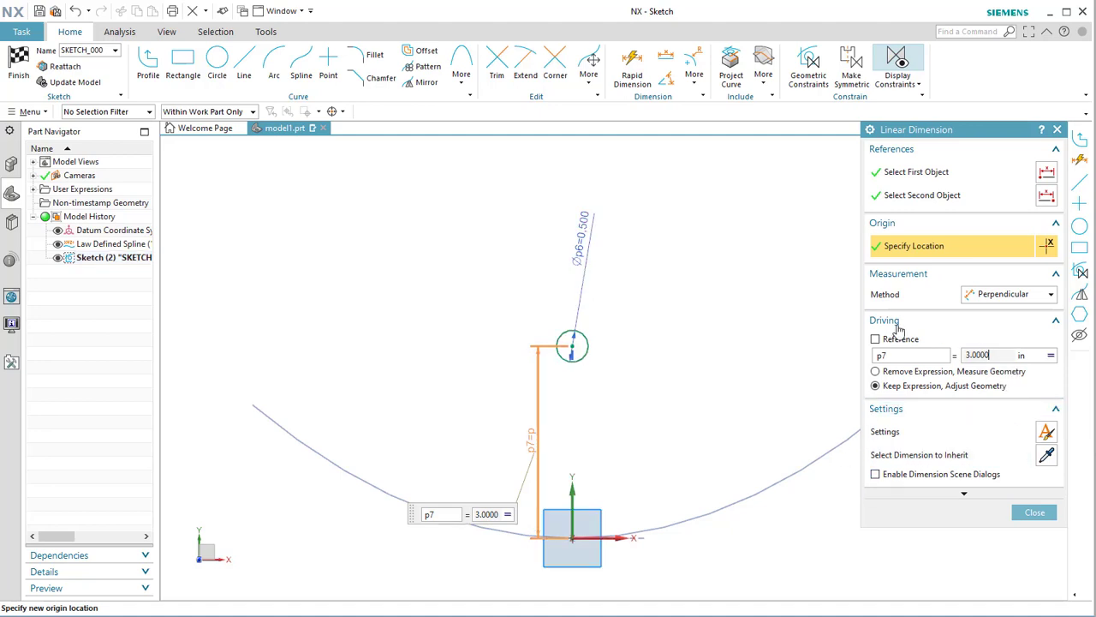
click(1033, 512)
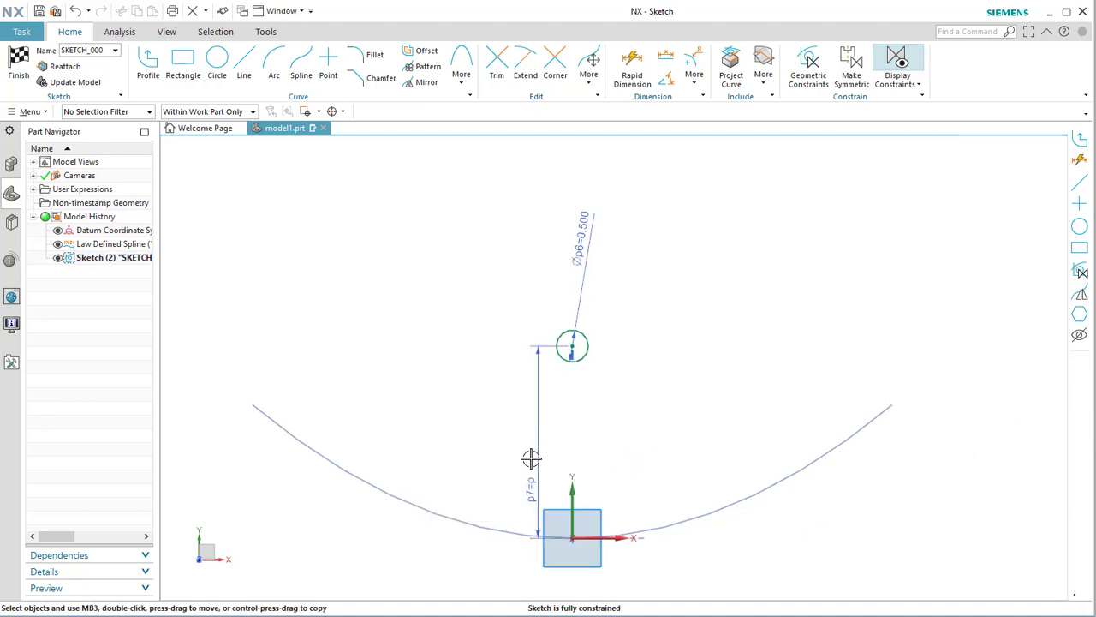
drag(540, 465, 526, 397)
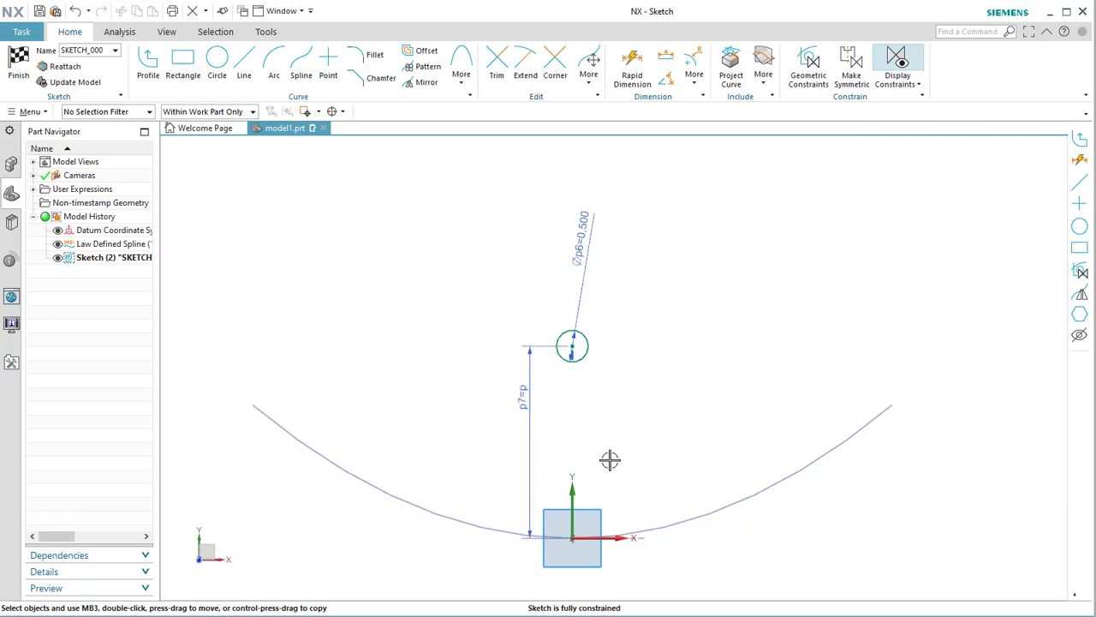
Finish the sketch and extrude the parabola and rod circle 13.1 in.
click(18, 67)
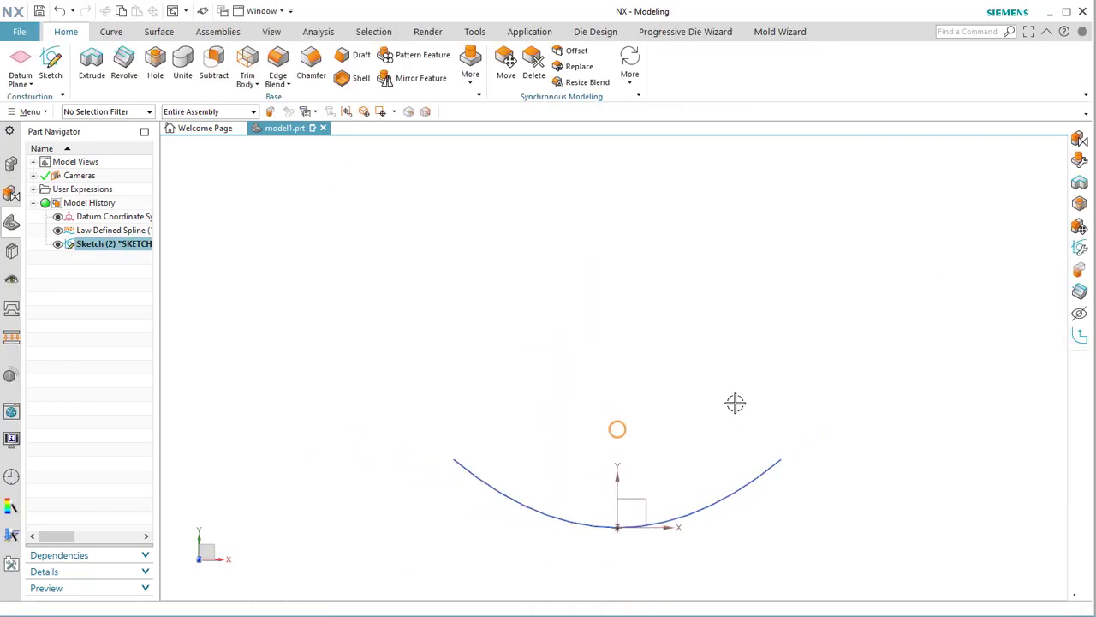
mouse_move(734, 402)
middle_down()
mouse_move(710, 414)
mouse_move(690, 356)
middle_up()
click(717, 432)
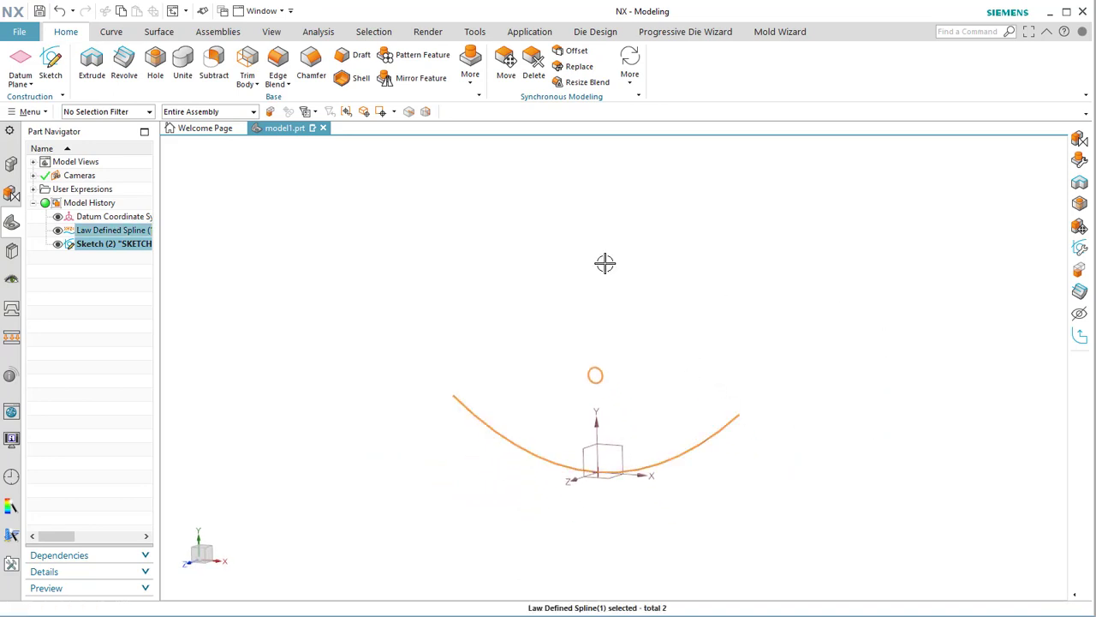
key(x)
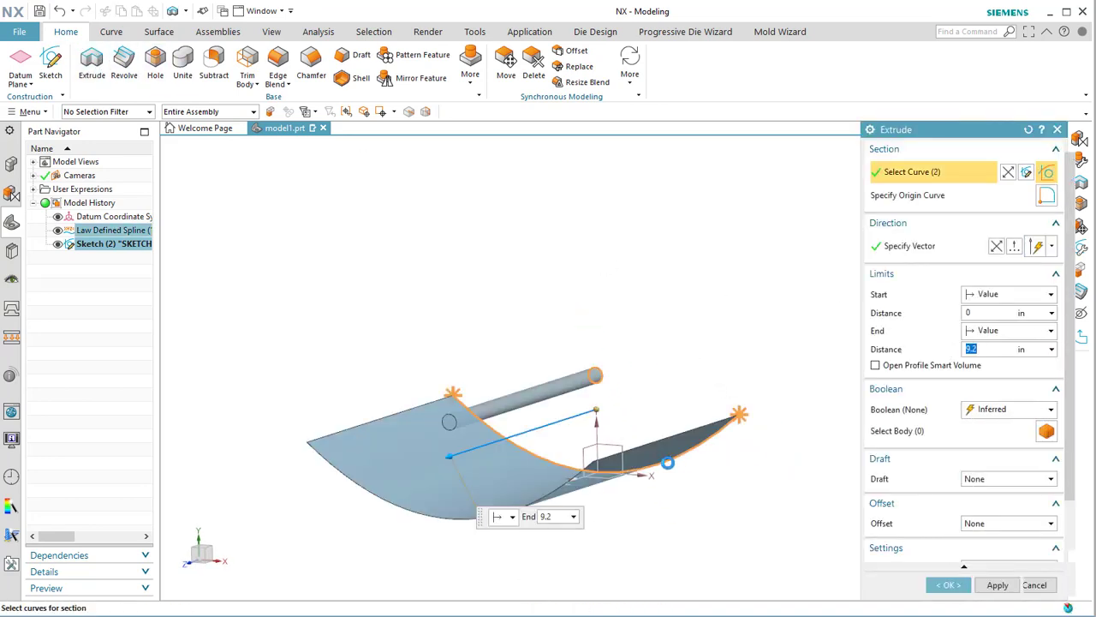
drag(457, 460, 711, 467)
shift+middle_drag(606, 494, 503, 481)
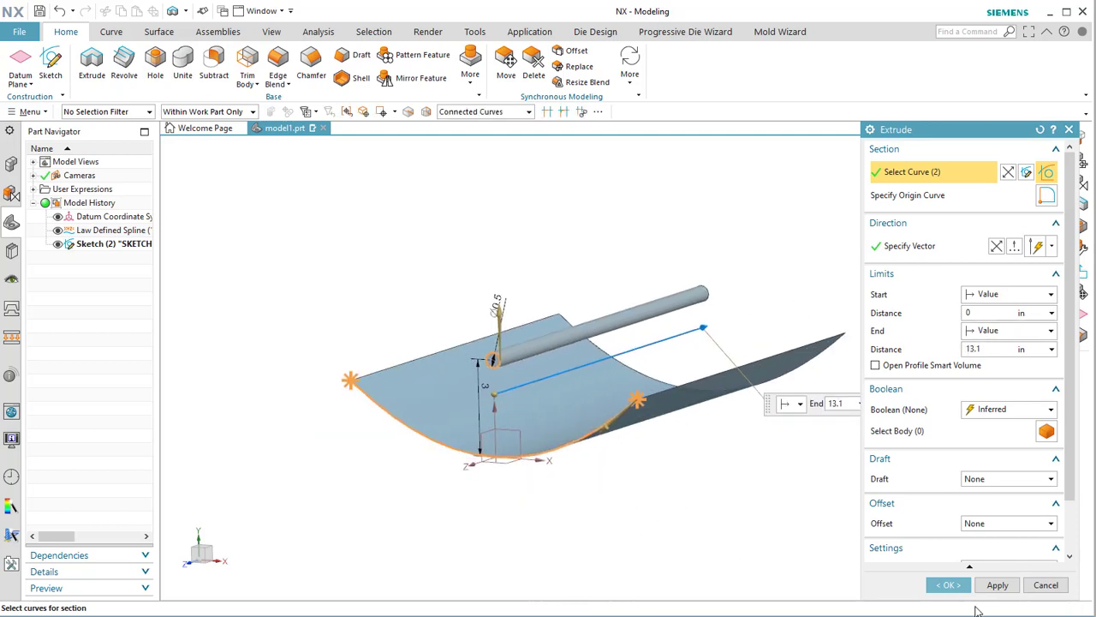
click(948, 585)
Orbit and zoom to inspect the new trough surface and focal rod.
middle_drag(705, 482, 480, 444)
scroll(466, 428, up, 4)
scroll(394, 402, down, 4)
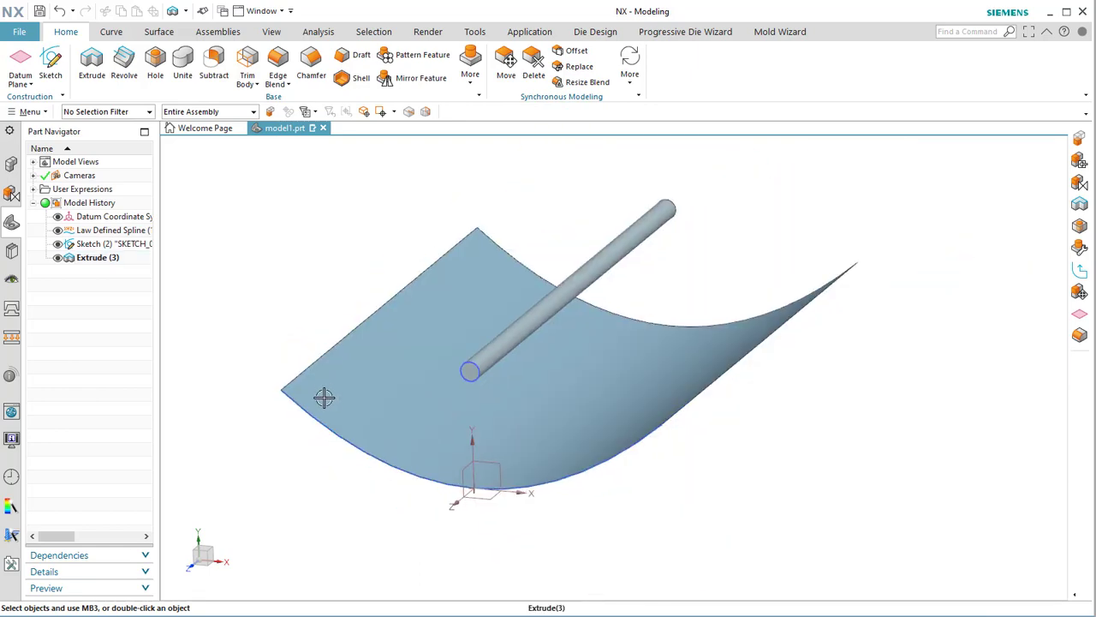
middle_drag(482, 382, 504, 460)
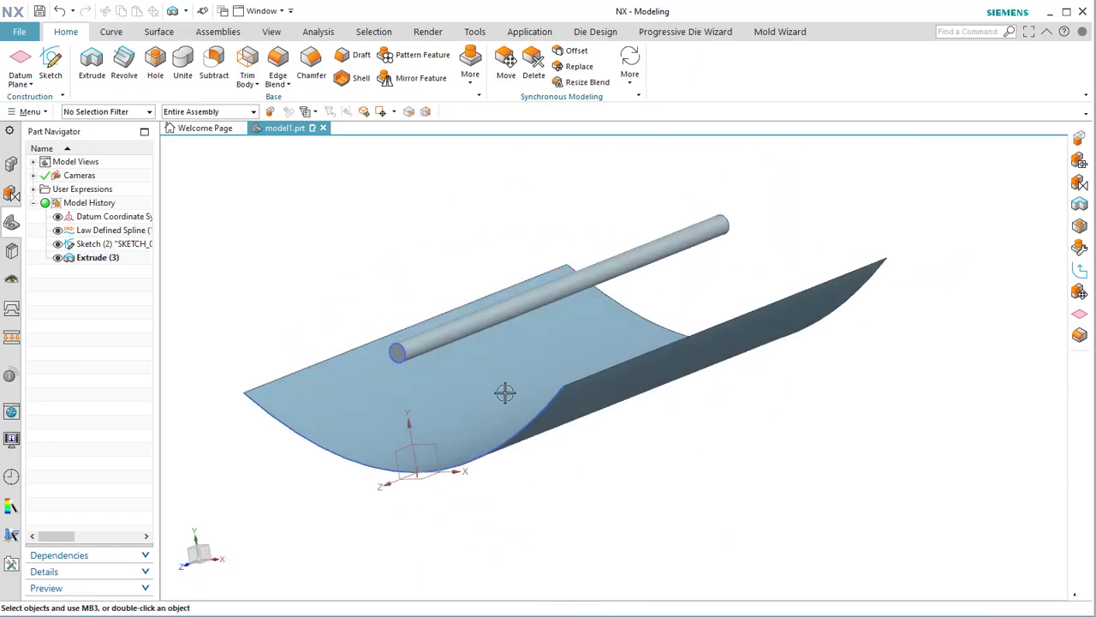
scroll(599, 362, up, 5)
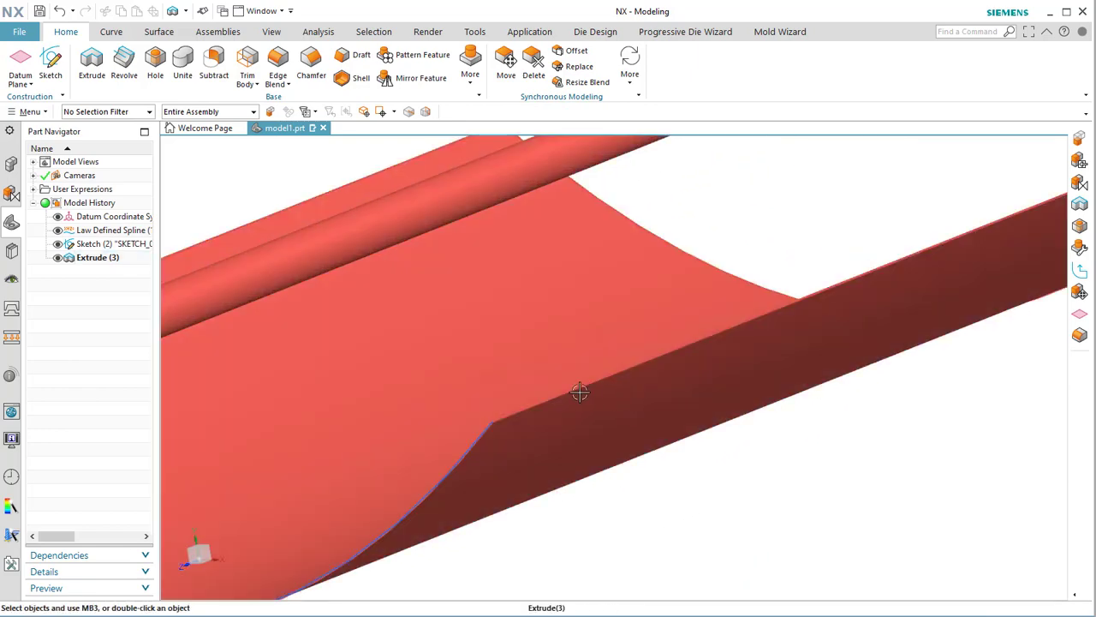
scroll(668, 342, down, 3)
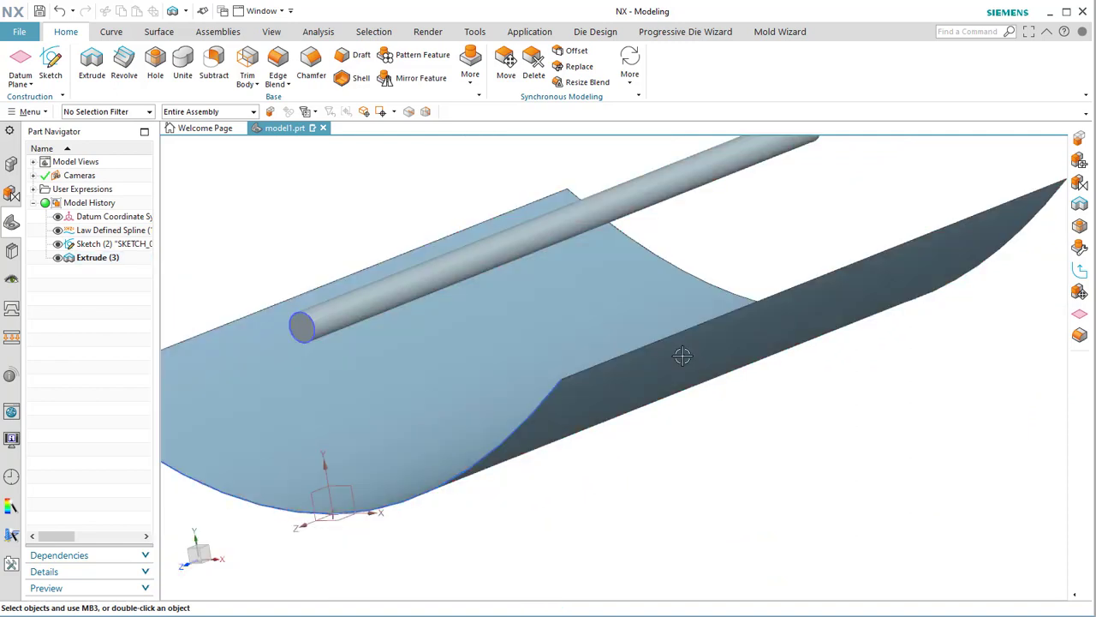
Apply Insert > Offset/Scale > Thicken to the trough face with a 0.25 in offset, creating Thicken (4).
click(30, 112)
mouse_move(87, 183)
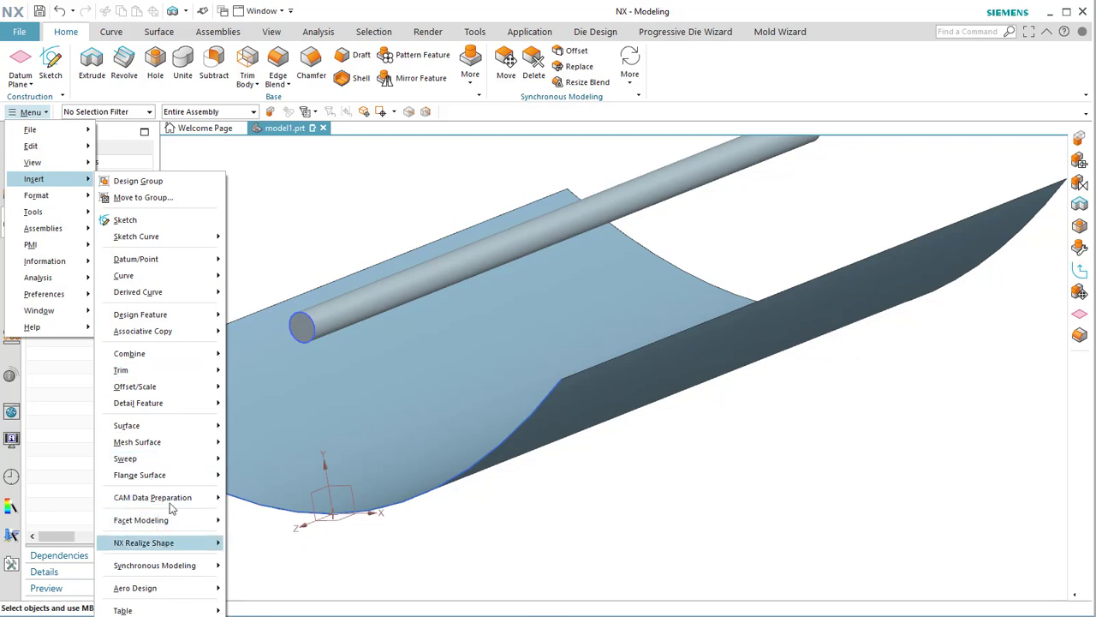
mouse_move(159, 391)
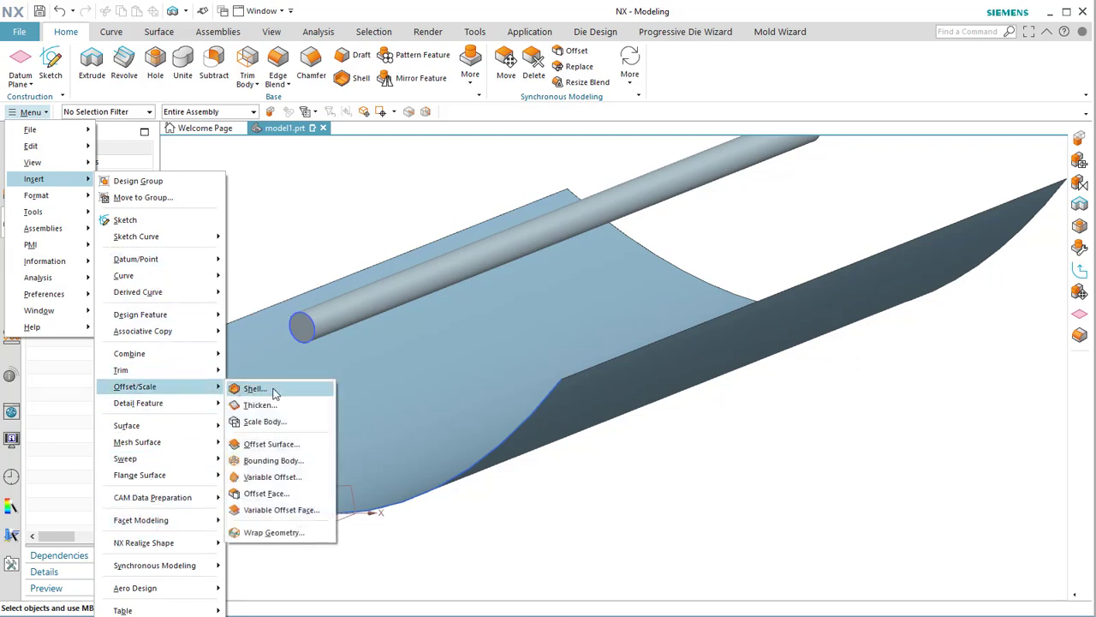
click(286, 411)
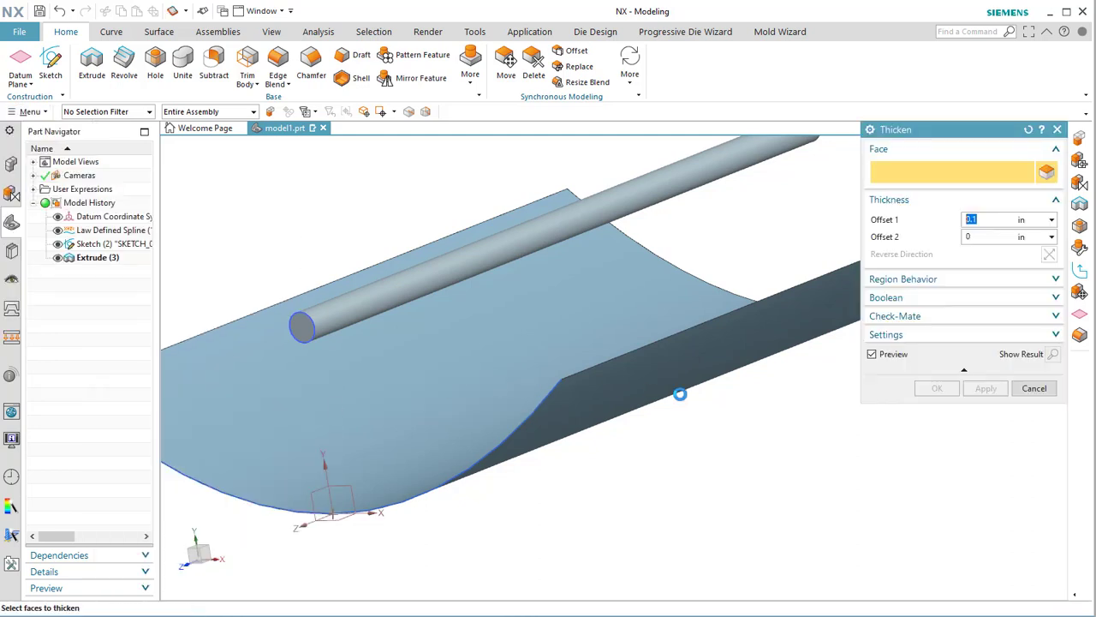
click(666, 377)
middle_drag(709, 447, 628, 488)
scroll(583, 489, up, 4)
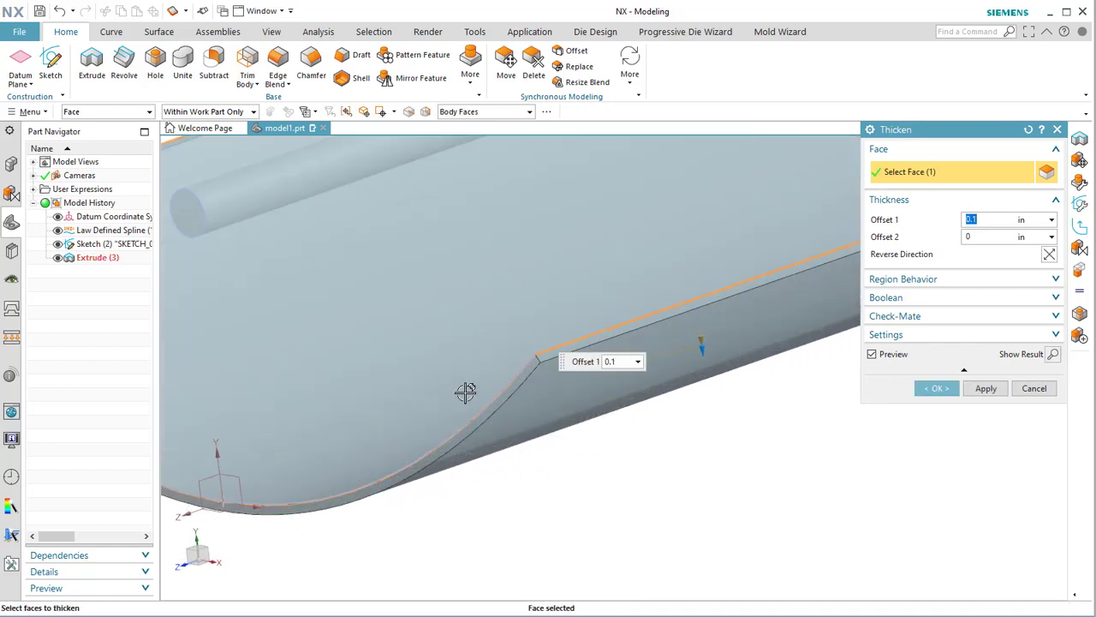
drag(705, 367, 682, 378)
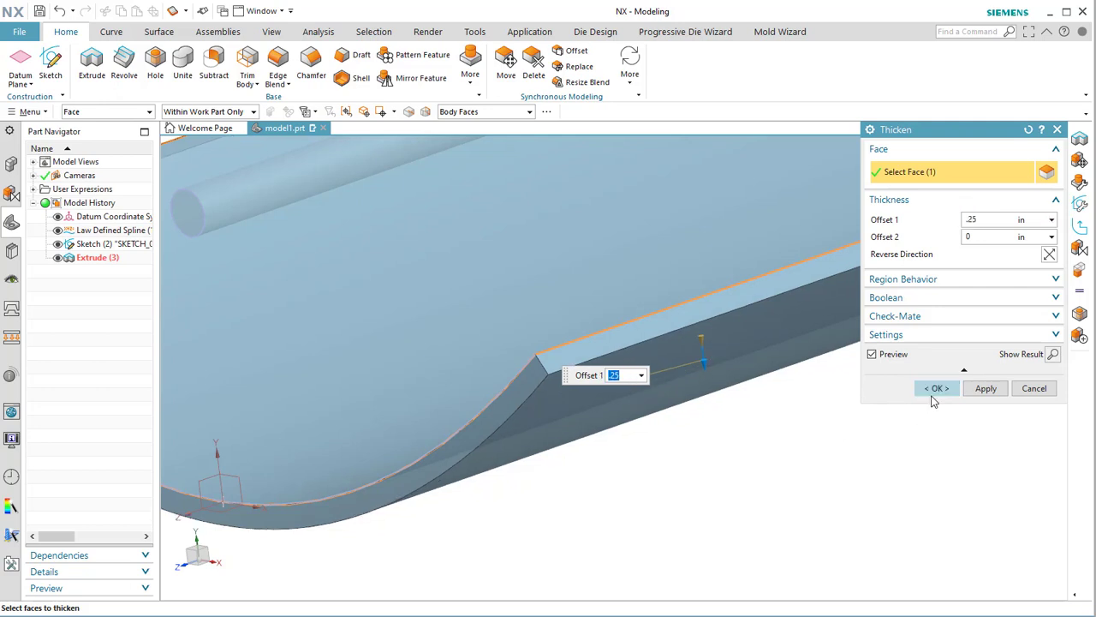
click(935, 389)
middle_drag(683, 468, 685, 446)
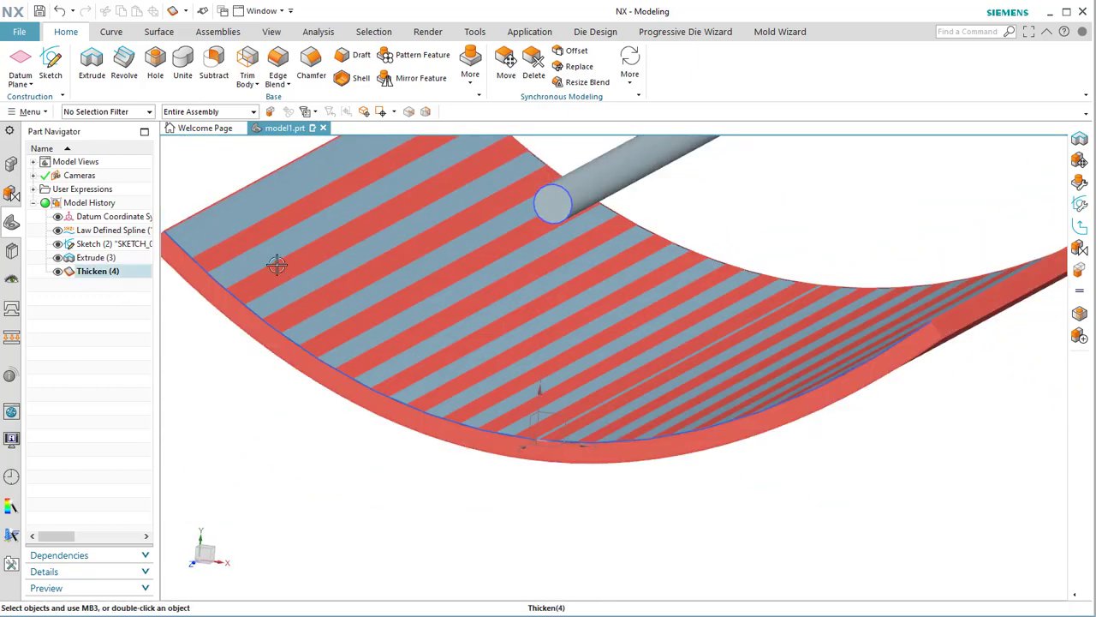
middle_drag(570, 453, 525, 475)
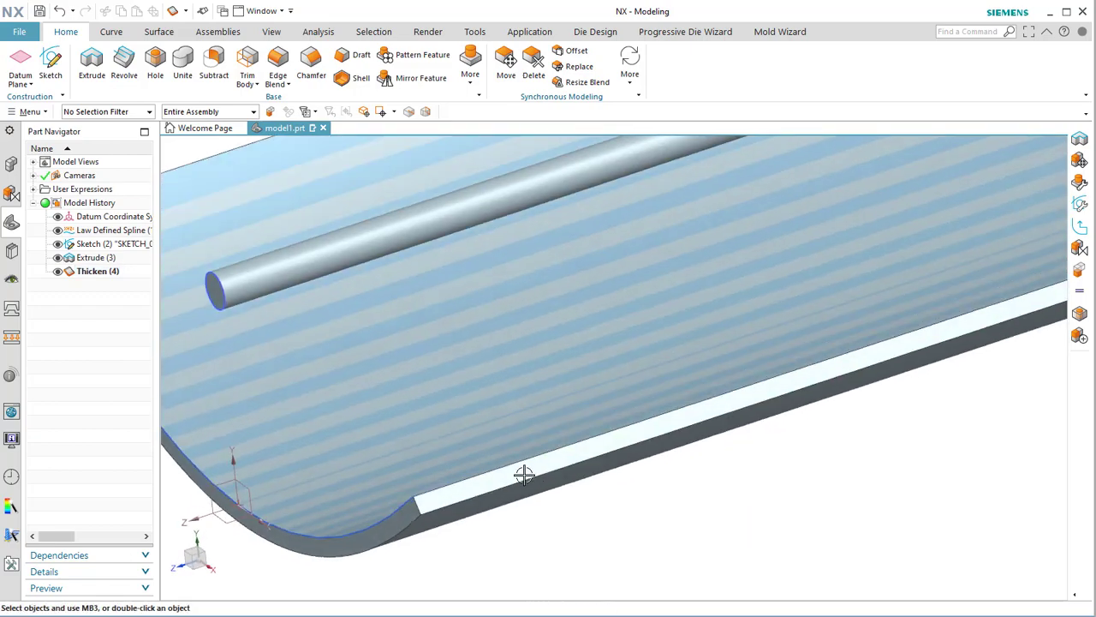
scroll(524, 475, down, 5)
middle_drag(625, 502, 584, 506)
middle_drag(454, 421, 533, 442)
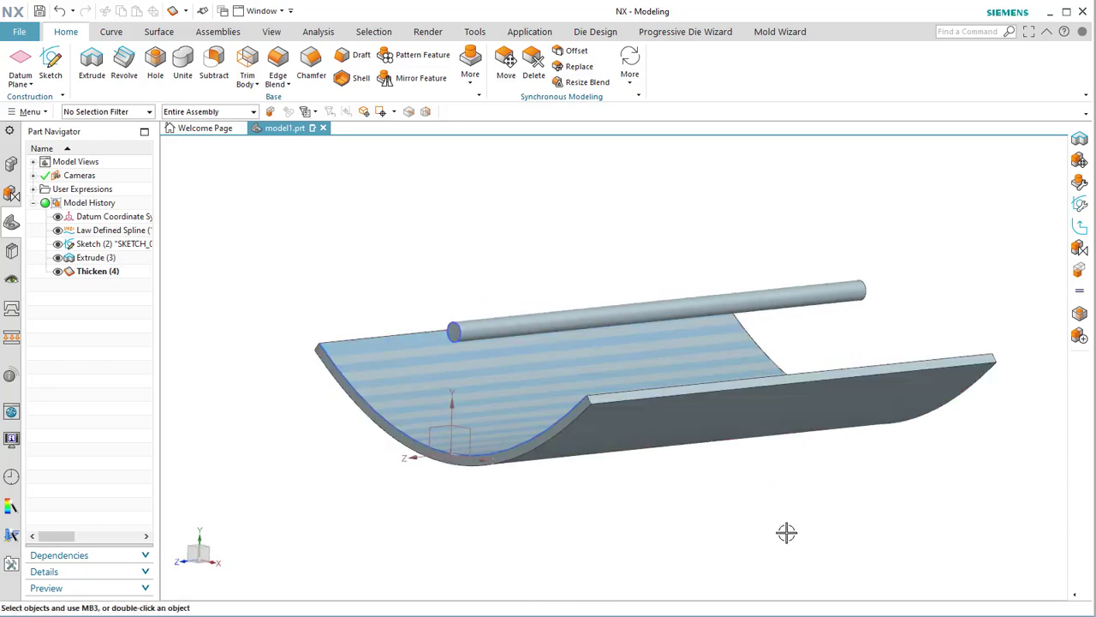
middle_drag(725, 484, 716, 492)
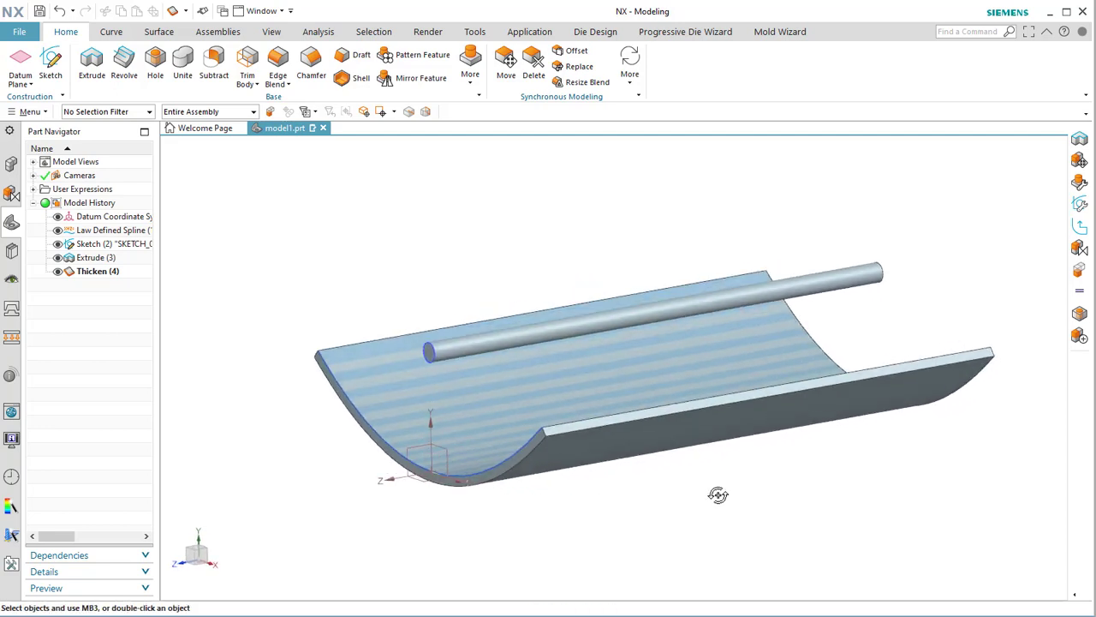